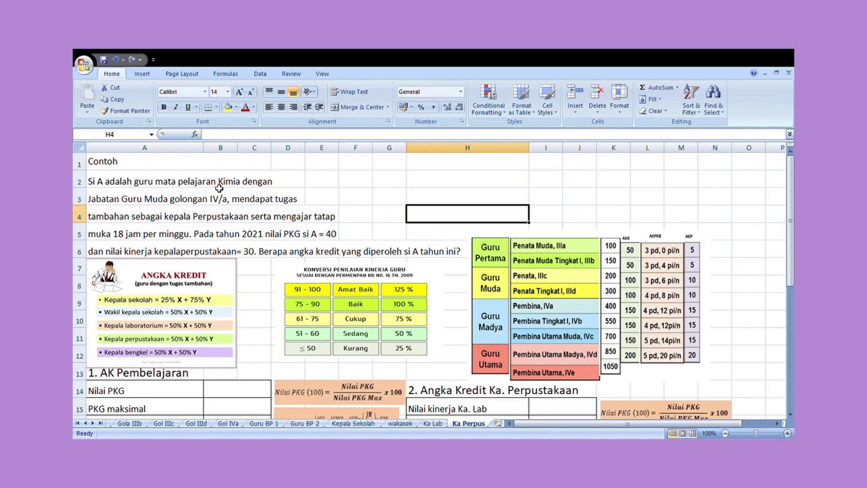
Step: Replace "Muda" with "Madya" in the teacher's job title in cell A3 and save the workbook
double_click(113, 202)
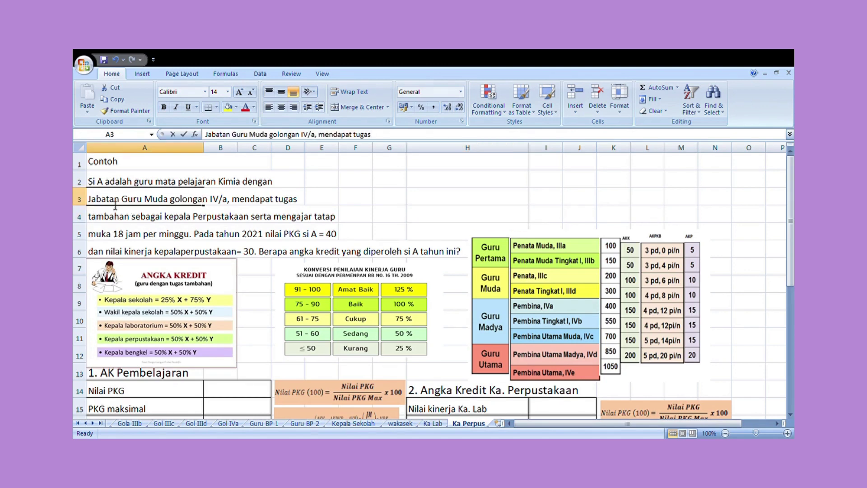
double_click(149, 201)
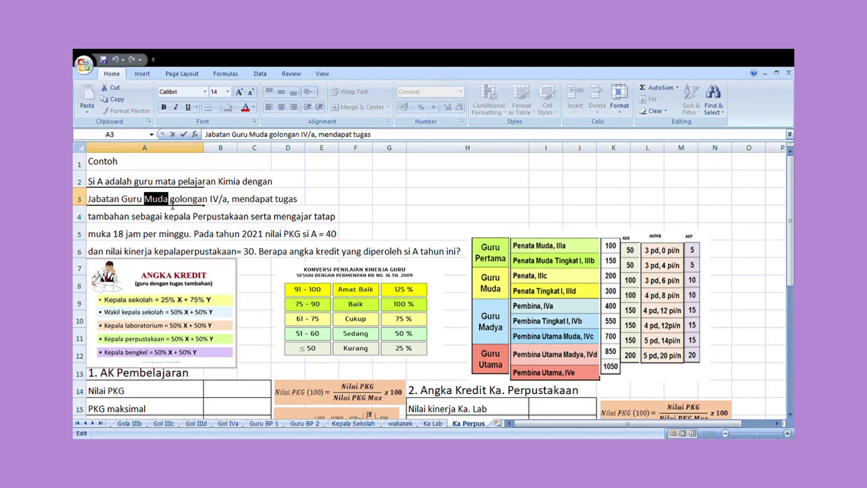
type("Madya")
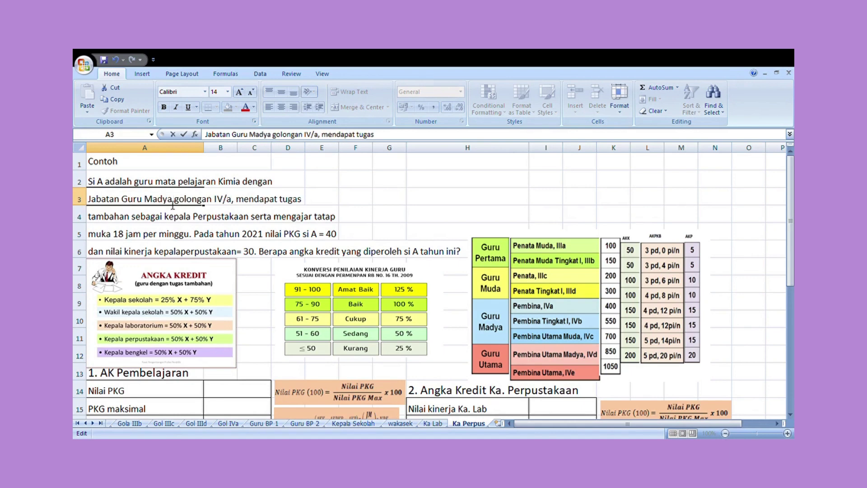
key("ctrl+s")
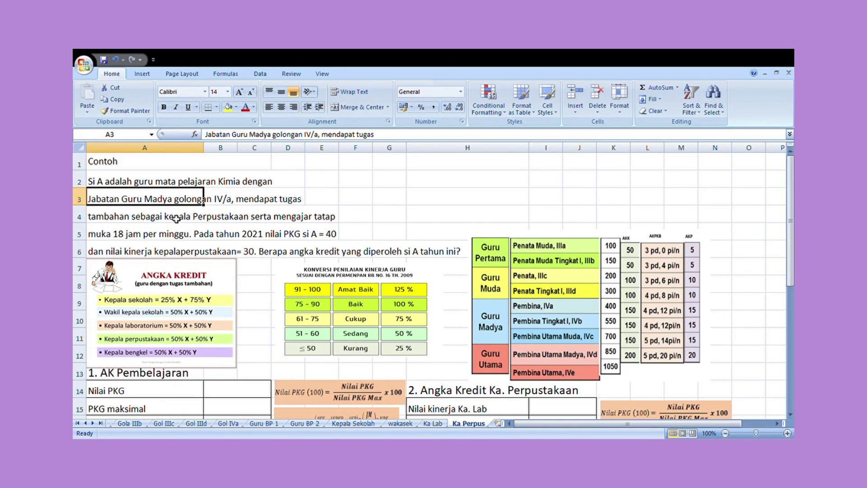
Step: Insert the missing space in cell A6 so the wording reads "kepala perpustakaan"
left_click(188, 236)
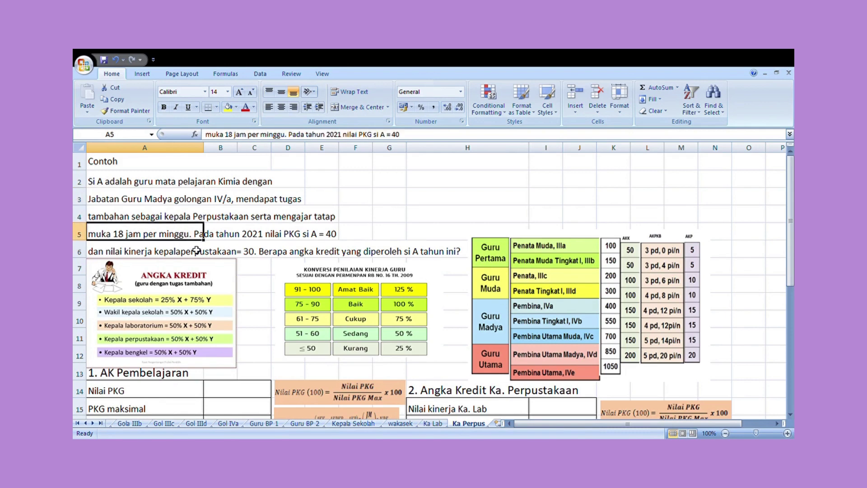
left_click(334, 184)
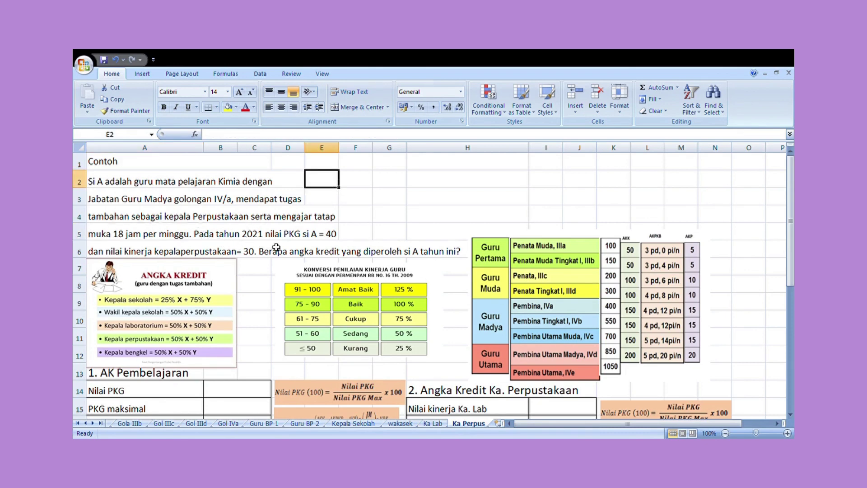
double_click(184, 254)
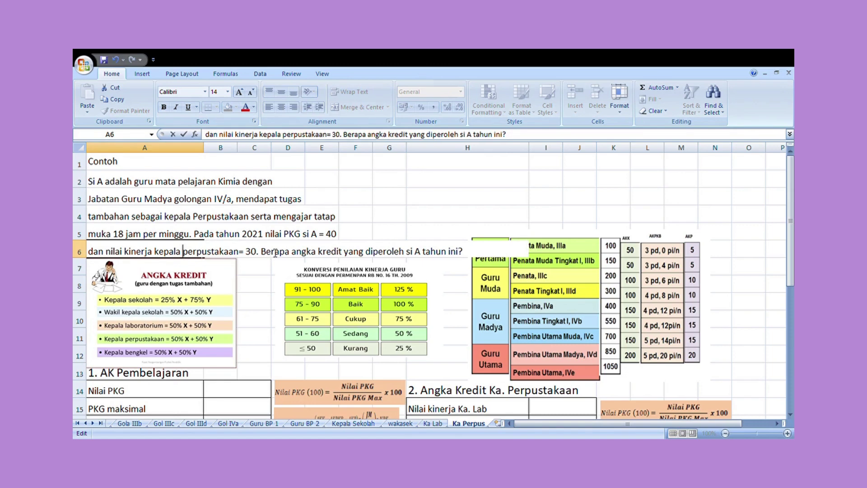
left_click(262, 265)
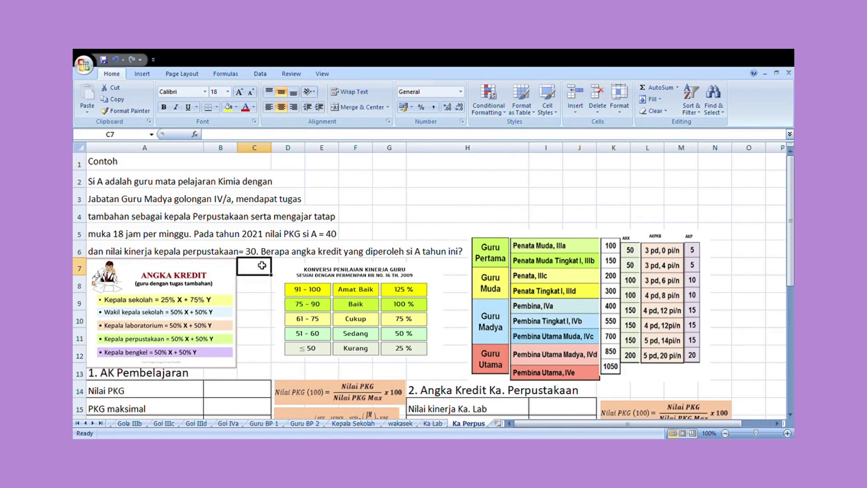
Step: Examine the additional-duty credit rules and the layout of the AK Pembelajaran and Angka Kredit Ka. Perpustakaan sections
left_click(263, 290)
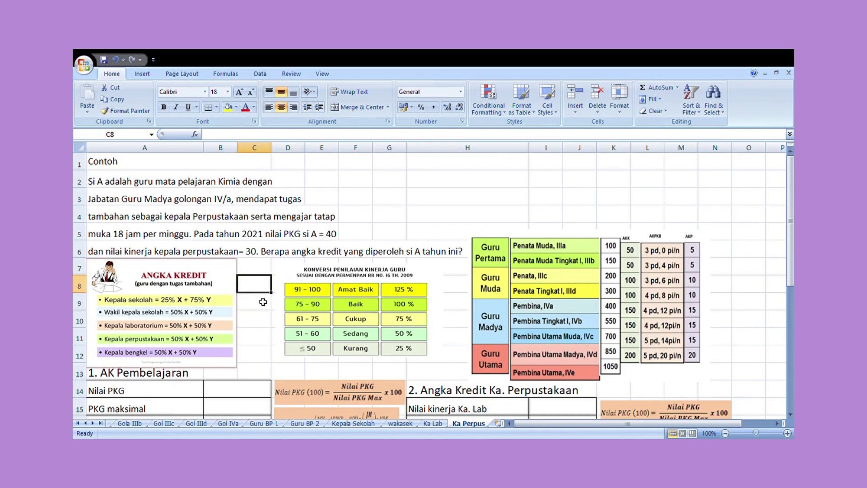
scroll(263, 301, "down", 1)
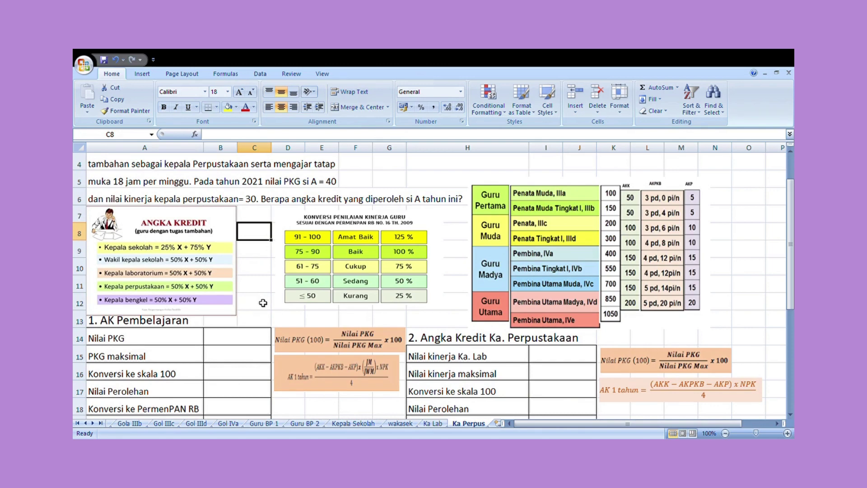
left_click(153, 324)
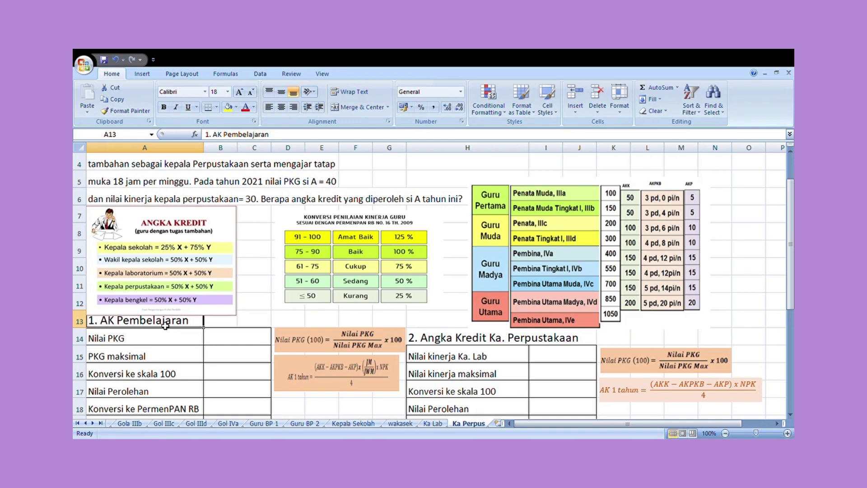
left_click(445, 344)
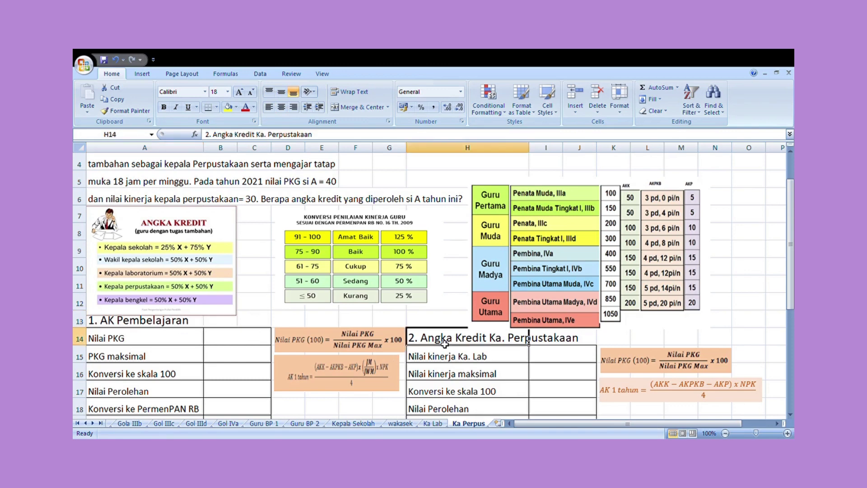
left_click(483, 362)
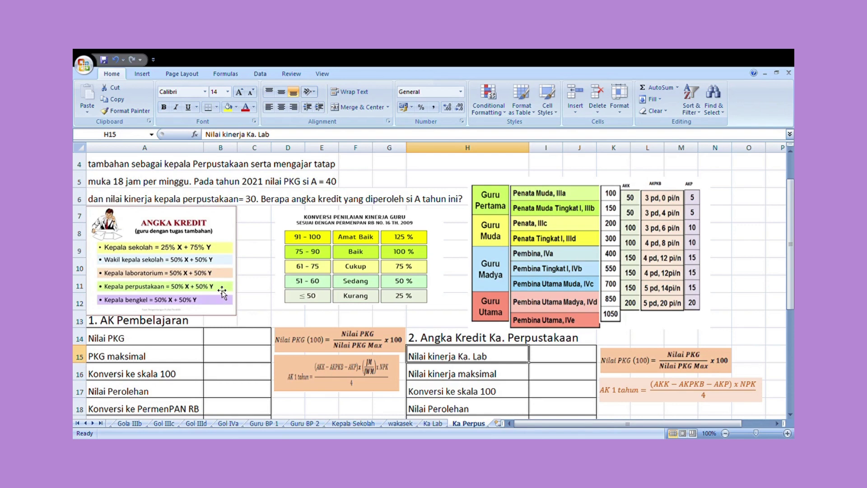
Step: Enter 40 as Nilai PKG and 56 as PKG maksimal in the AK Pembelajaran table
scroll(222, 294, "down", 1)
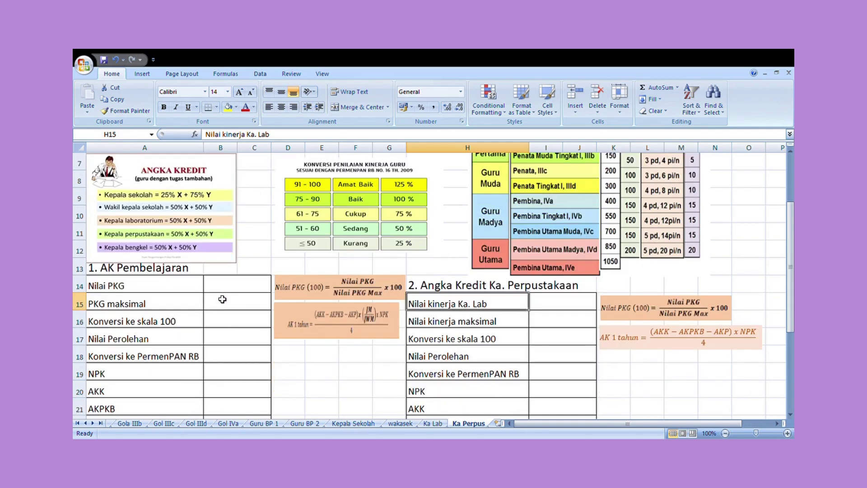
left_click(227, 289)
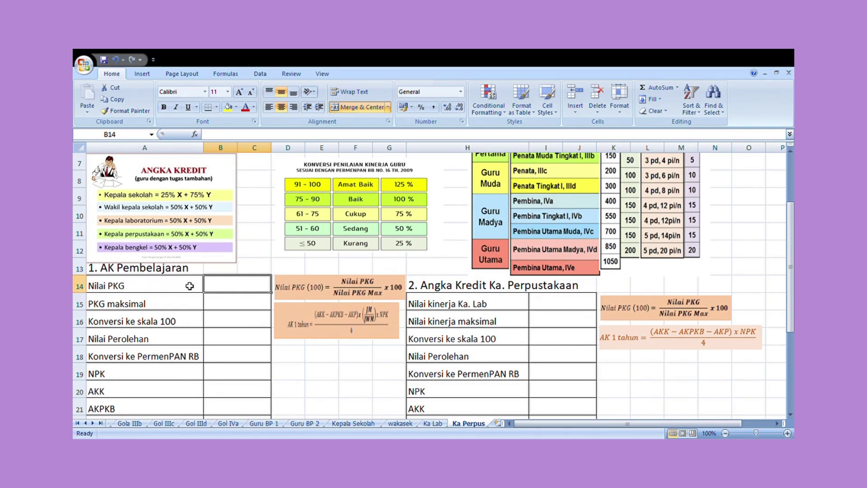
scroll(198, 286, "up", 2)
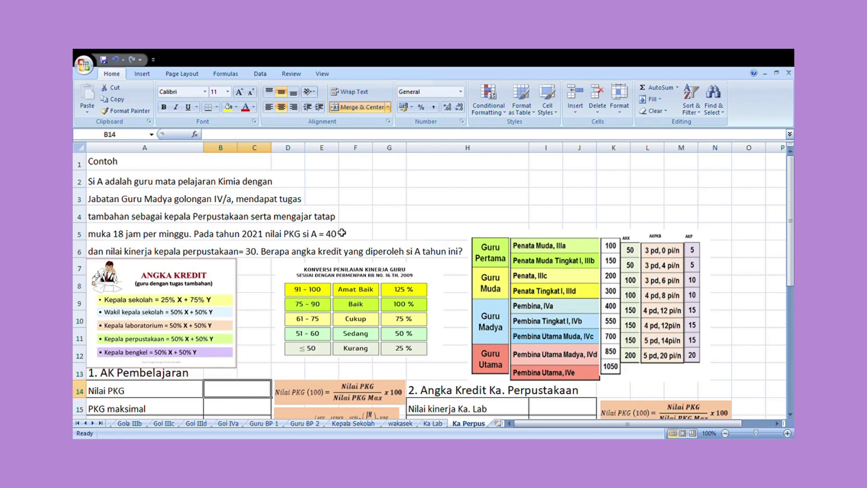
scroll(323, 243, "down", 2)
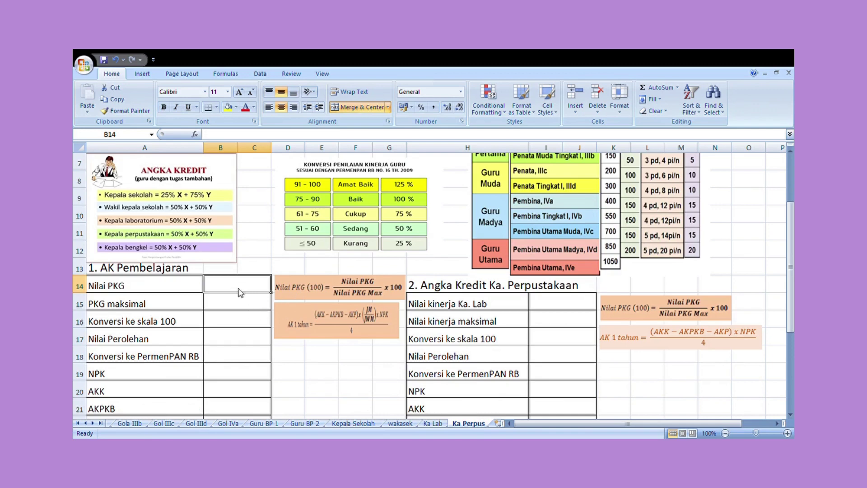
type("40")
key("Return")
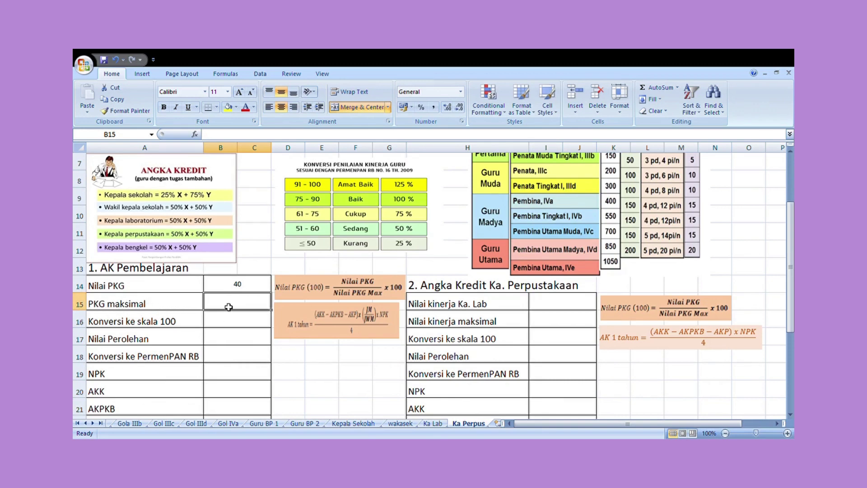
type("56")
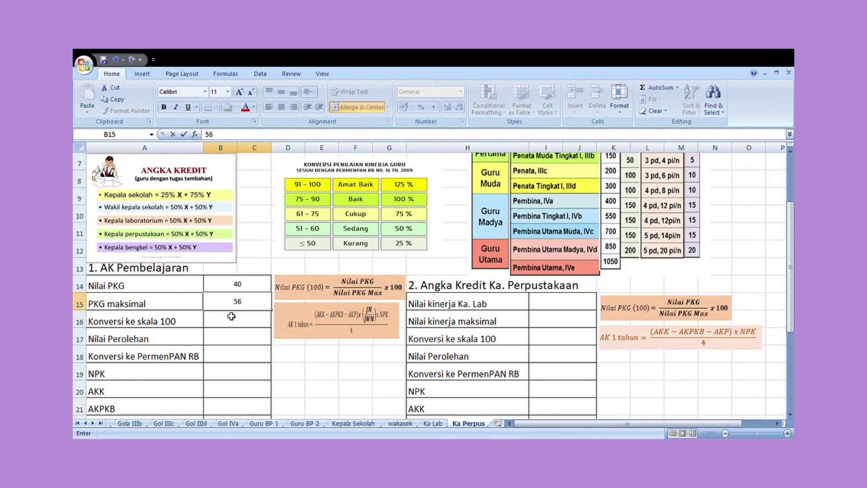
key("Return")
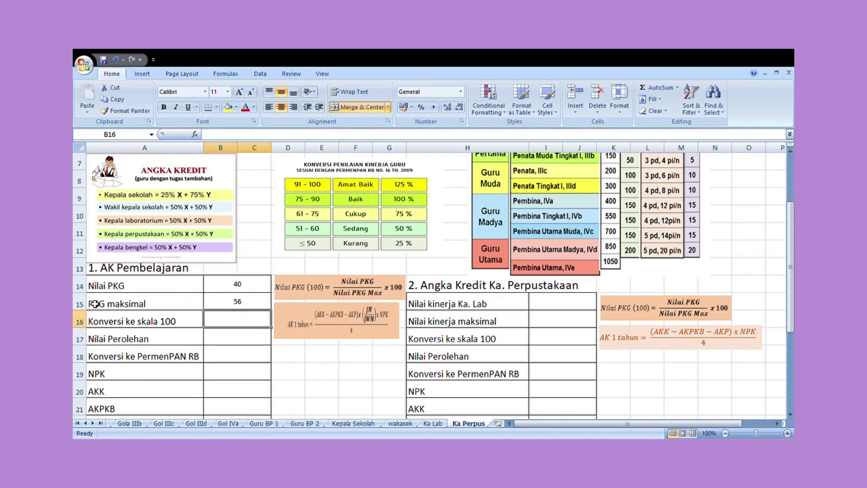
Step: Calculate Konversi ke skala 100 in cell B16 with the formula =(40/56)*100
left_click(152, 307)
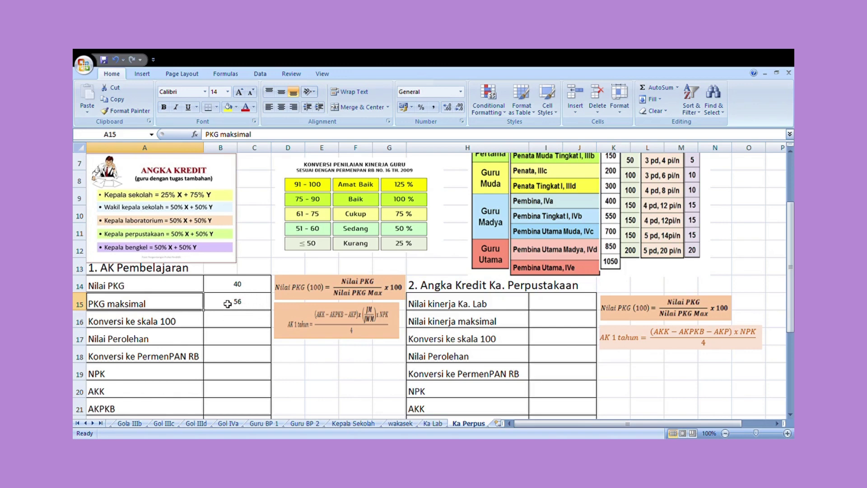
left_click(238, 321)
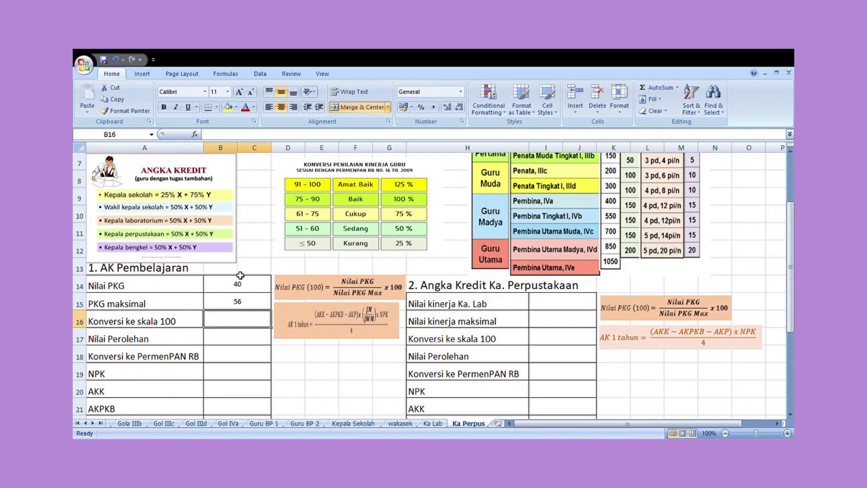
left_click(151, 323)
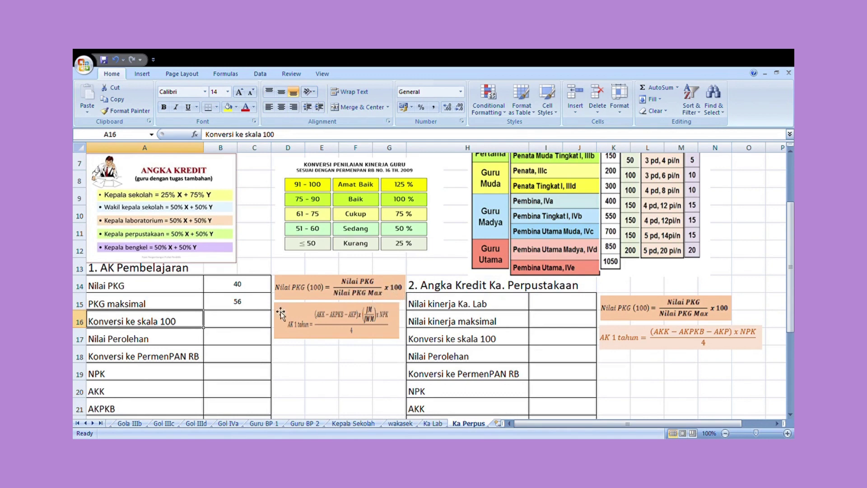
left_click(242, 321)
type("=")
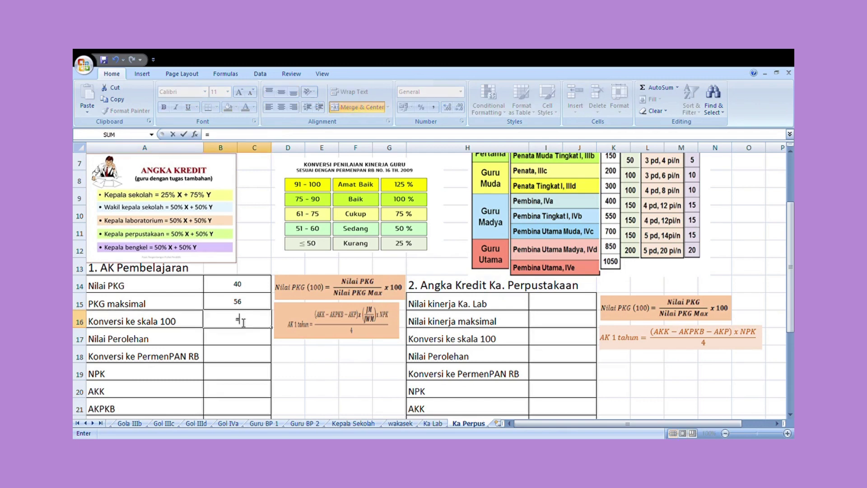
type("(40/56)*100")
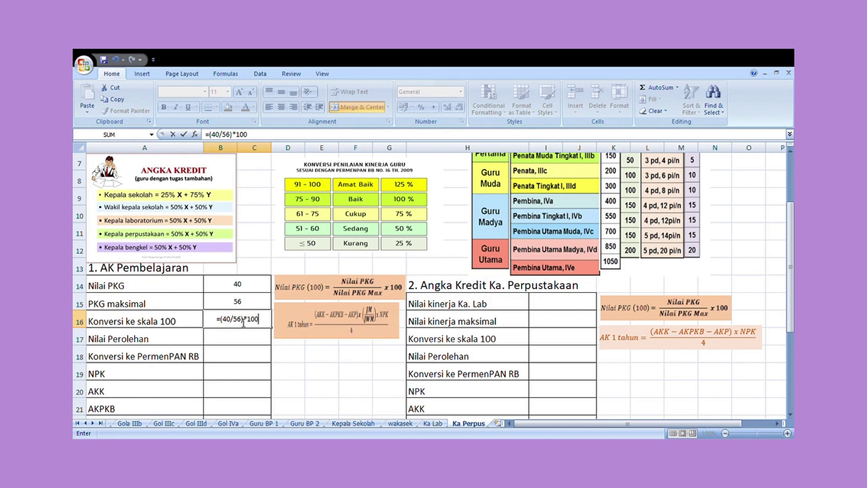
key("Return")
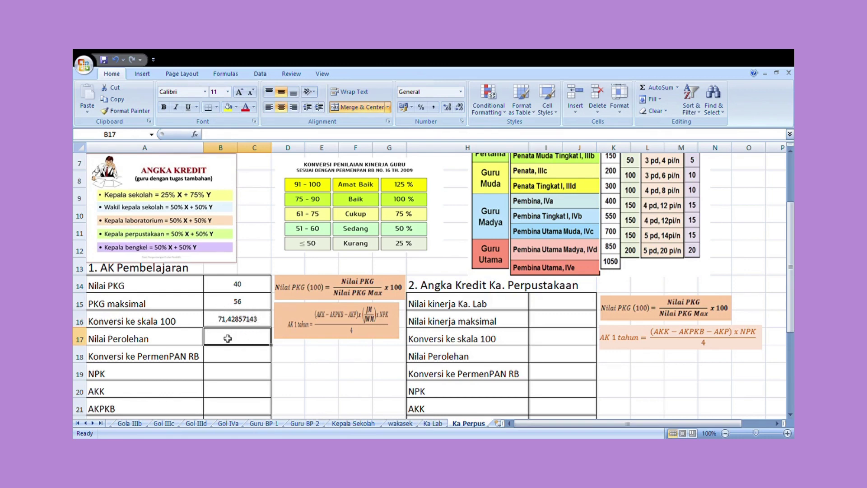
Step: Enter 71,42 as Nilai Perolehan in the AK Pembelajaran table
type("71")
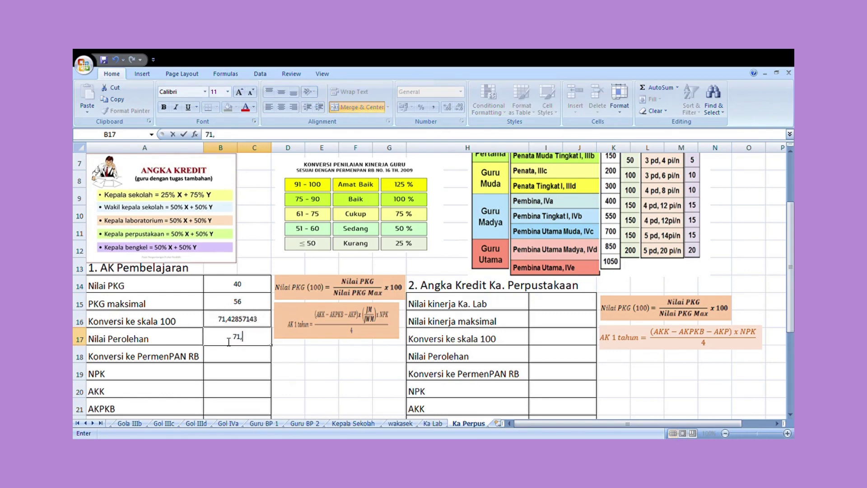
type(",42")
key("Return")
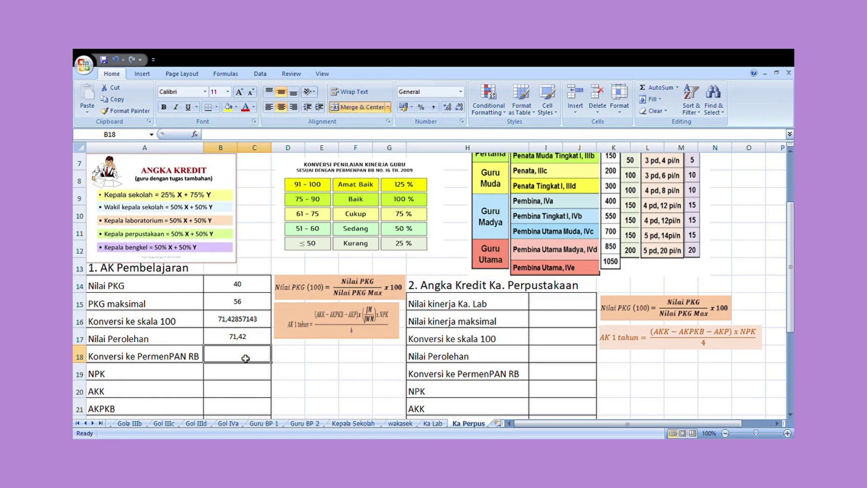
Step: Set Konversi ke PermenPAN RB to Cukup and NPK to 75% in the AK Pembelajaran table
type("Cuk")
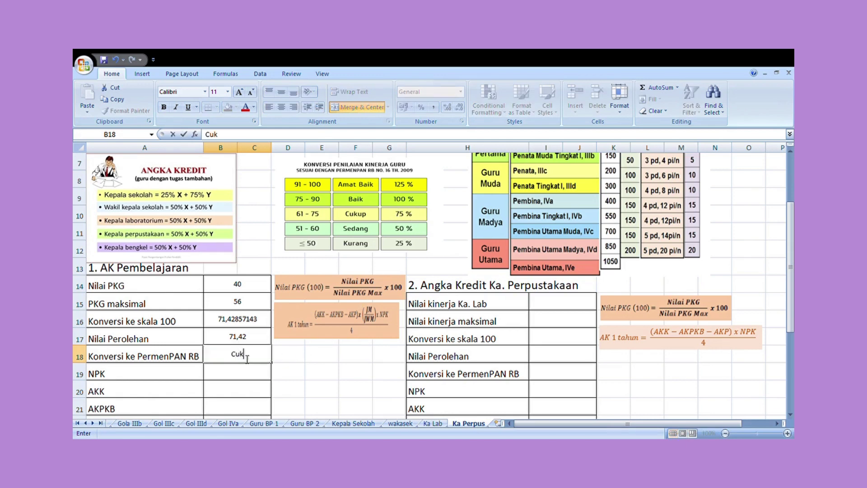
type("up")
key("Return")
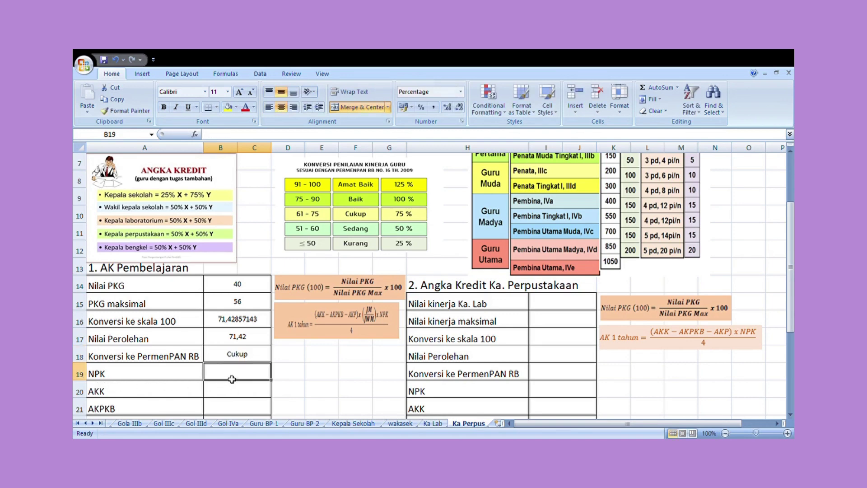
type("75")
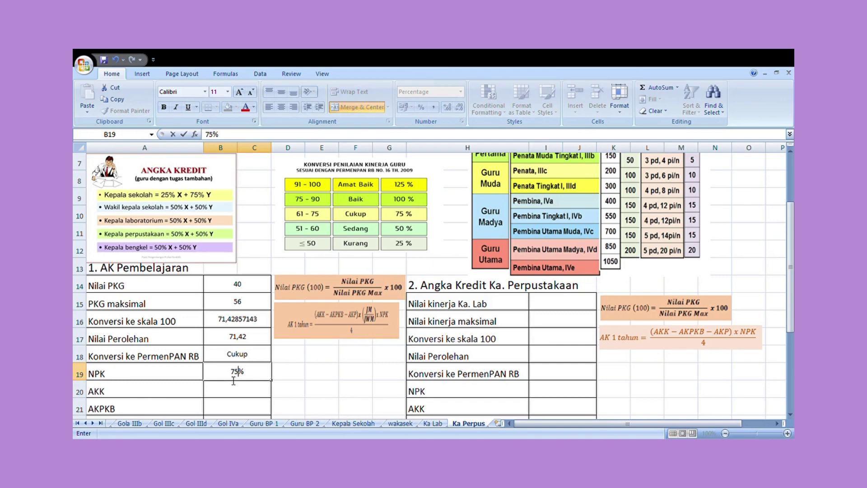
key("Return")
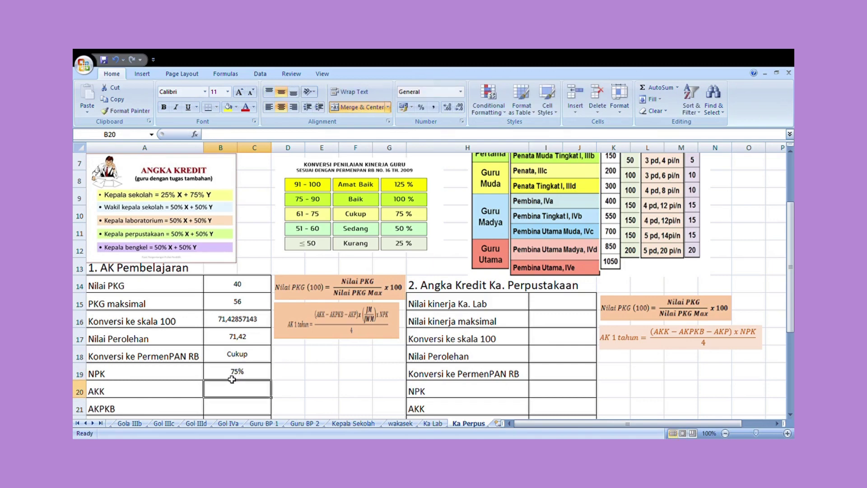
Step: Consult the Guru Madya Pembina IVa row of the reference table and enter 150 as AKK in the AK Pembelajaran table
left_click(165, 396)
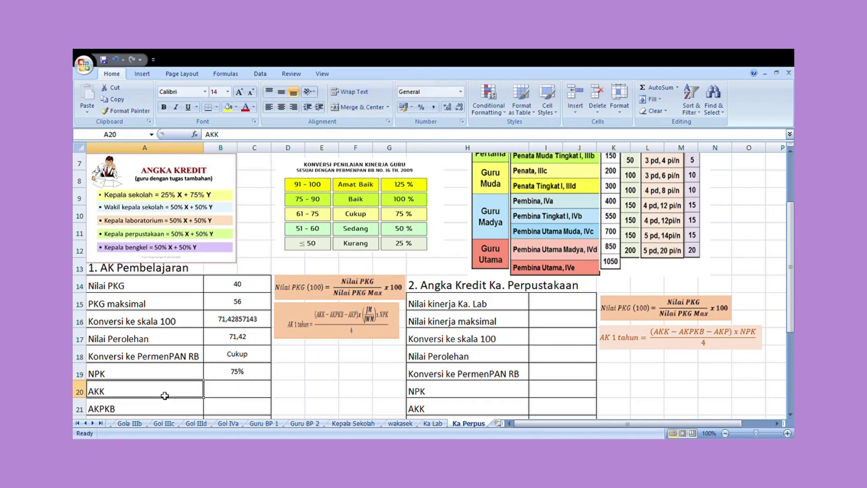
scroll(165, 395, "down", 1)
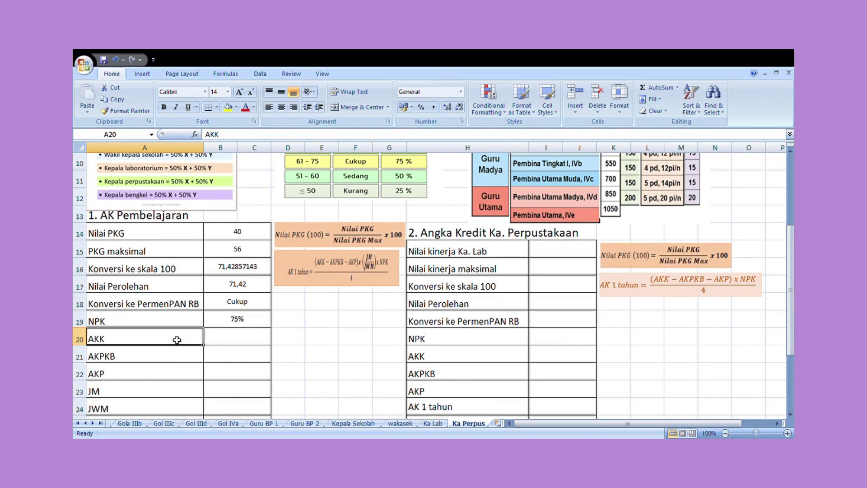
scroll(325, 344, "up", 3)
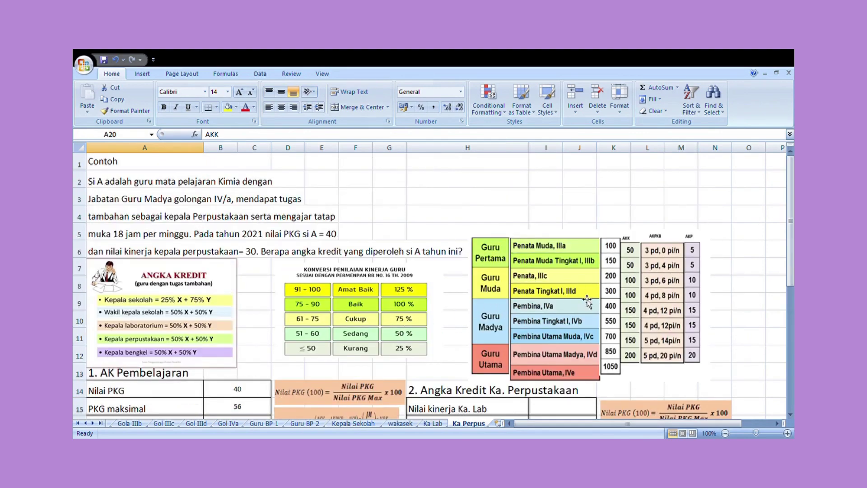
left_click(619, 296)
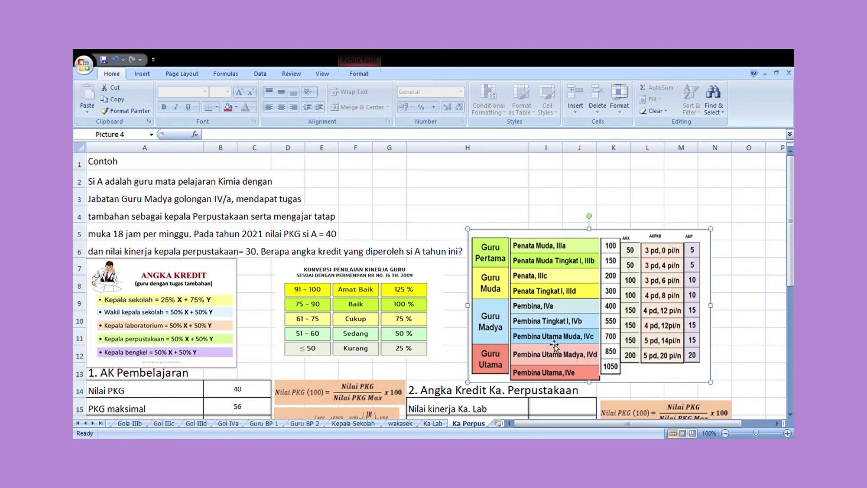
scroll(498, 366, "down", 2)
scroll(406, 355, "down", 1)
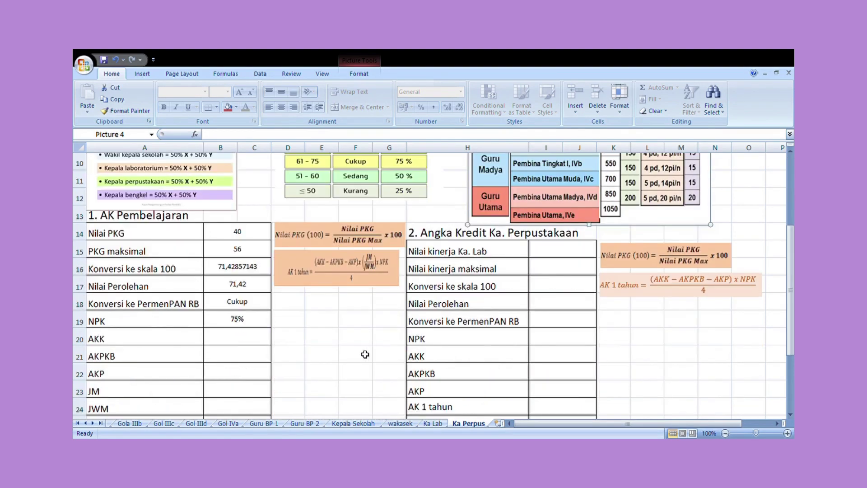
left_click(226, 341)
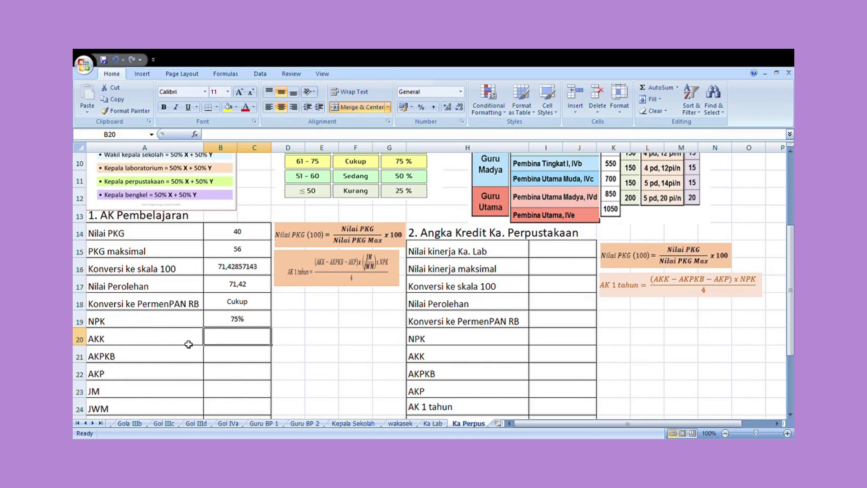
type("150")
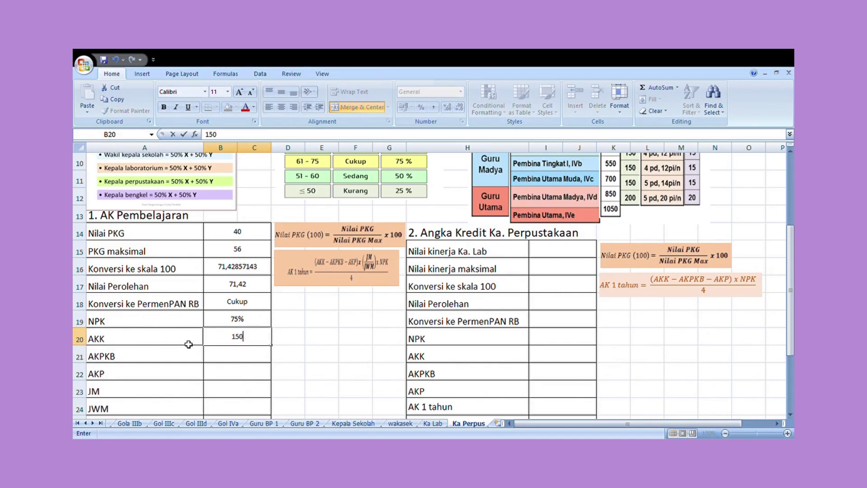
key("Return")
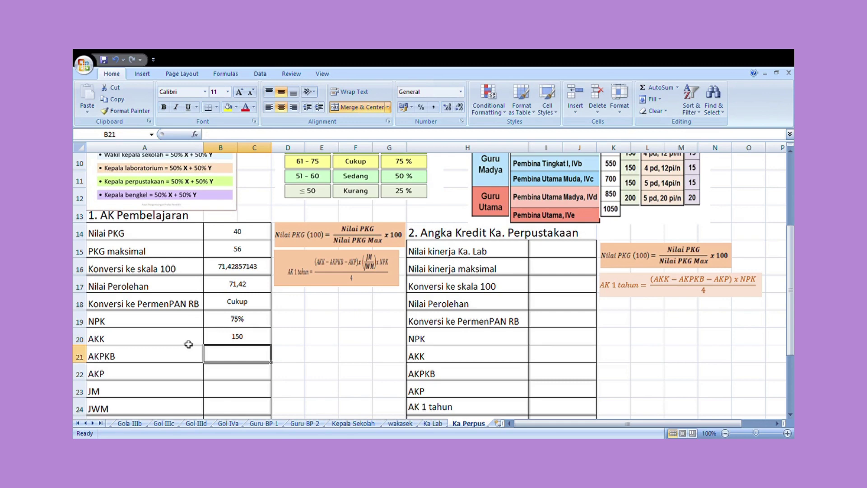
Step: Enter 16 as AKPKB and 15 as AKP in the AK Pembelajaran table
type("16")
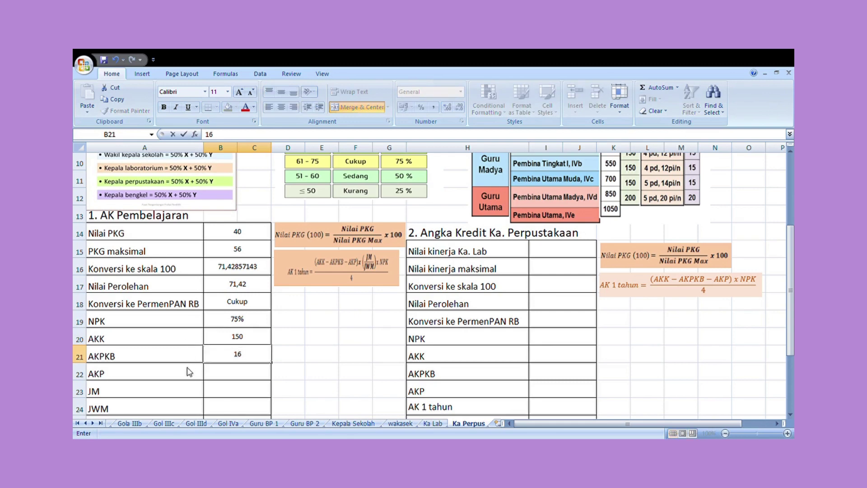
key("Return")
type("15")
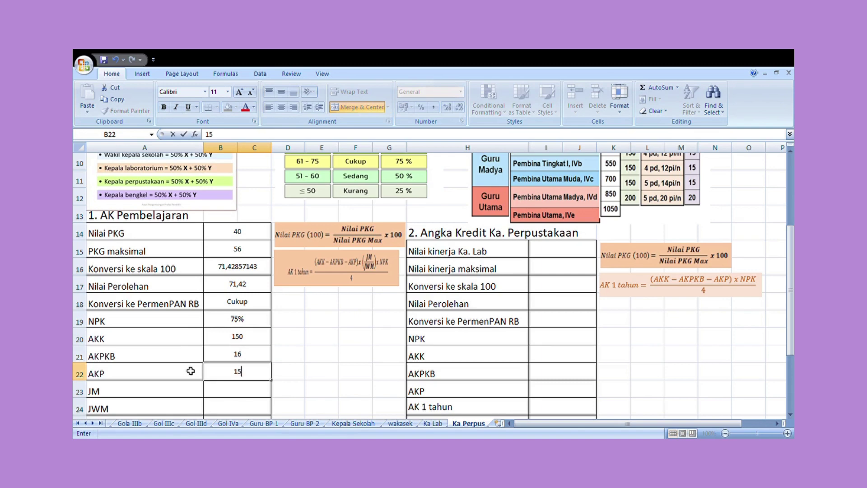
left_click(253, 394)
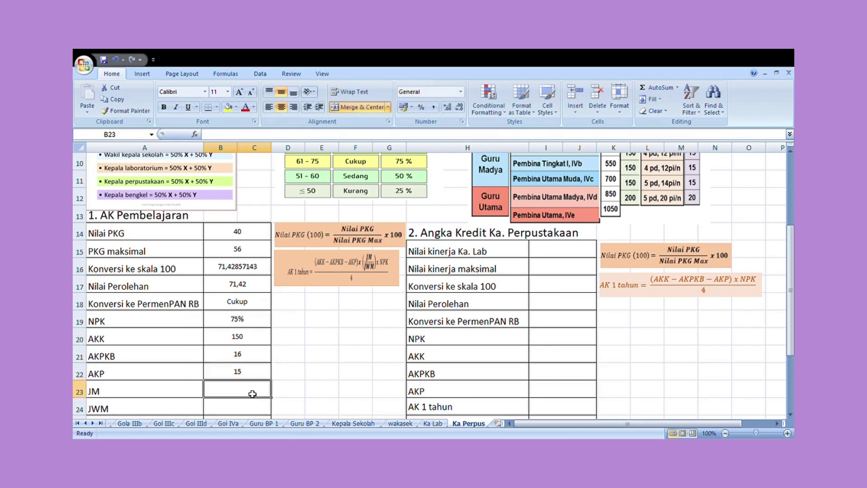
Step: Check the teaching hours in the example text and enter 18 as JM and 12 as JWM in the AK Pembelajaran table
scroll(253, 393, "down", 1)
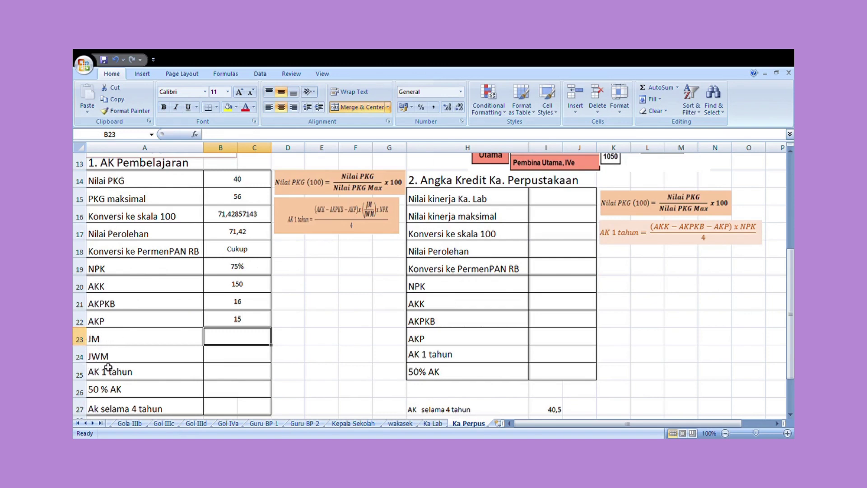
scroll(235, 353, "up", 4)
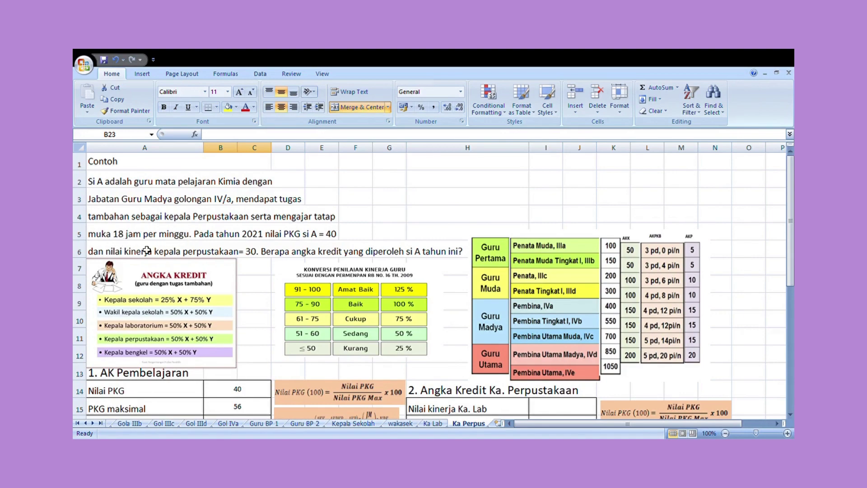
scroll(202, 280, "down", 4)
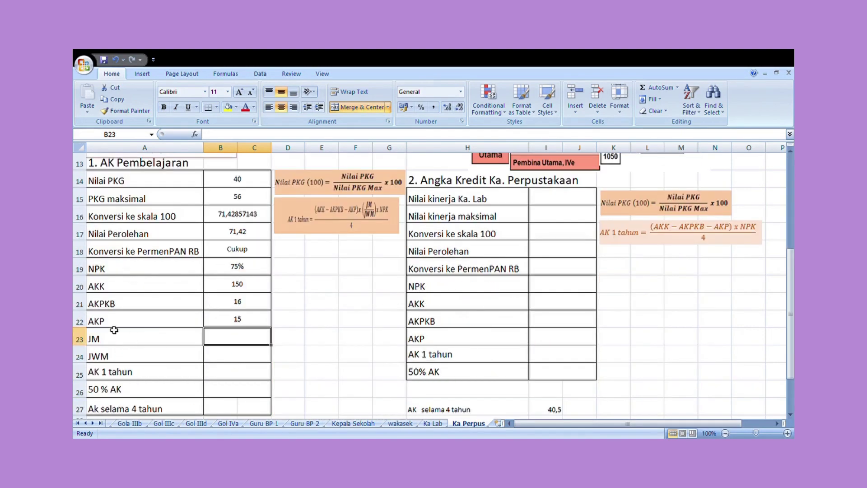
type("1")
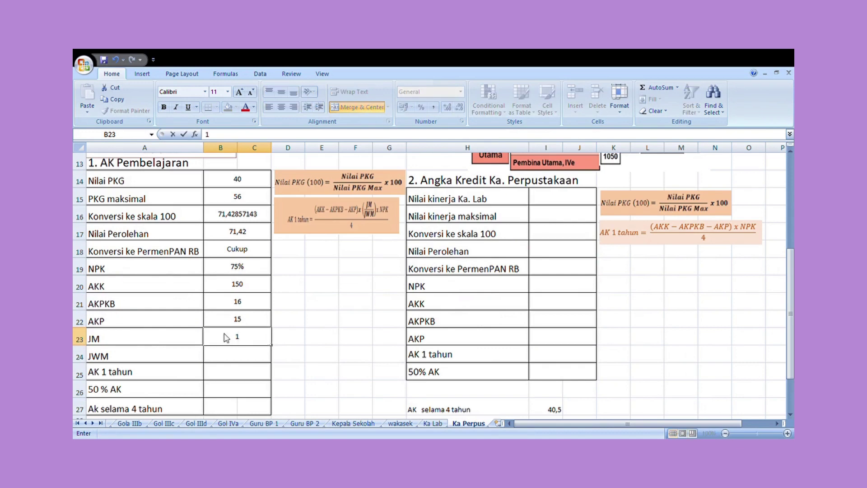
type("8")
key("Return")
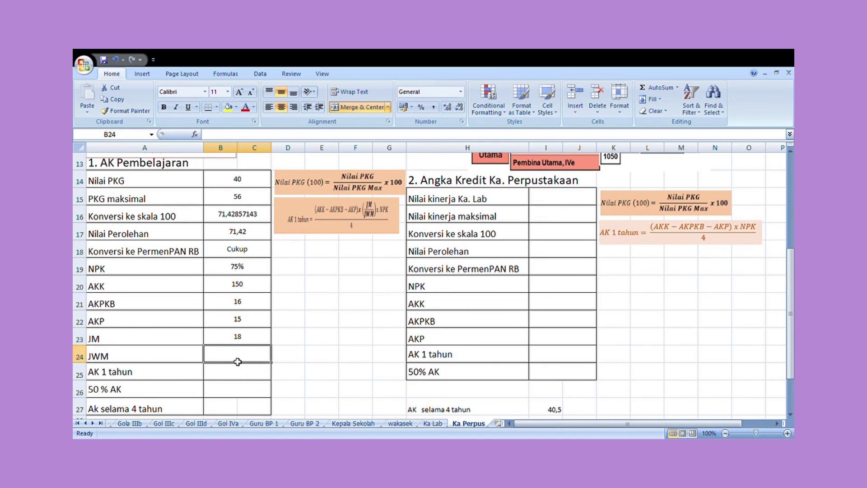
type("12")
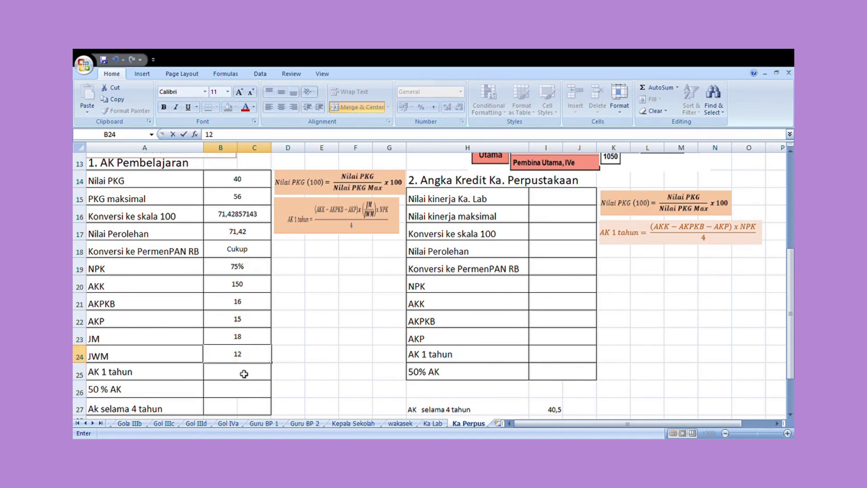
key("Return")
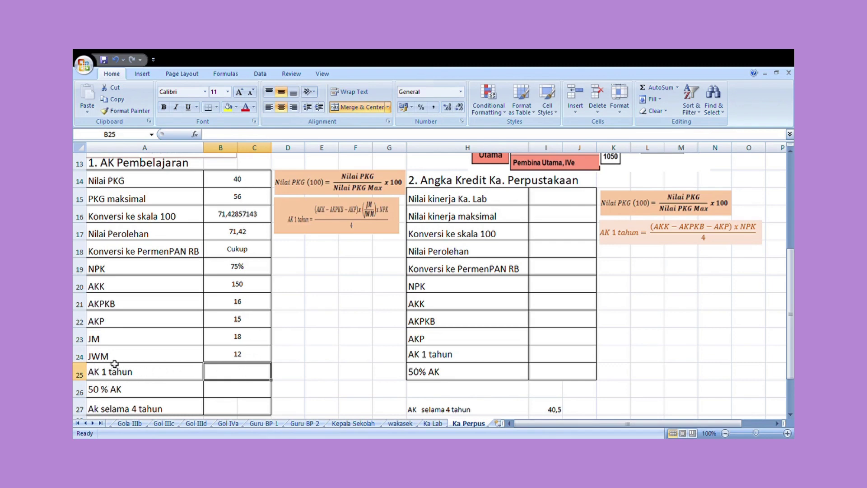
Step: Enlarge the AK 1 tahun formula picture beside the AK Pembelajaran table
left_click(356, 225)
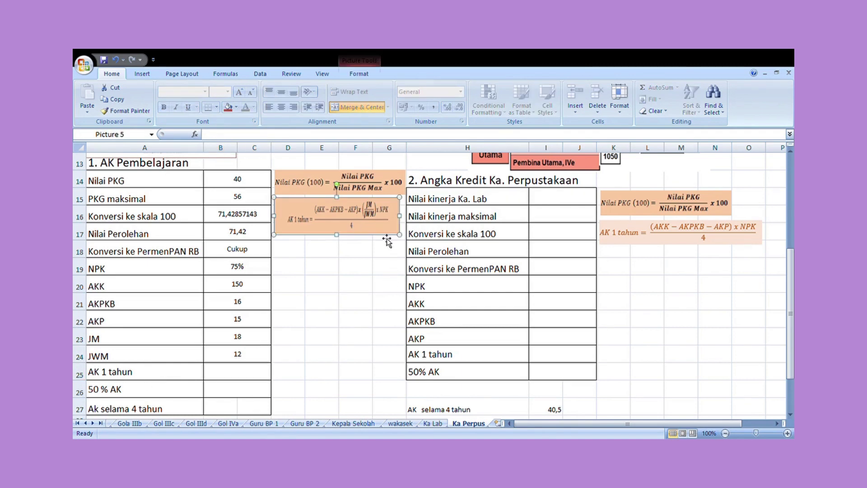
left_click_drag(407, 244, 425, 266)
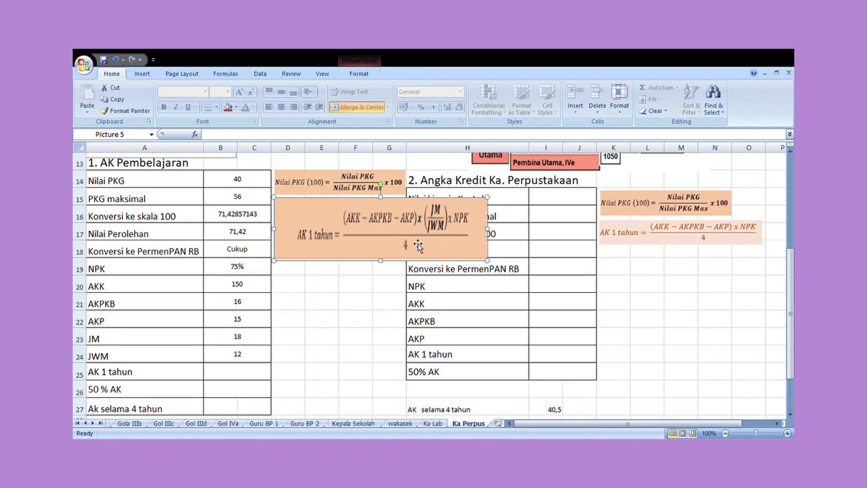
Step: Calculate AK 1 tahun in cell B25 with the formula =((150-16-15)*(18/12)*(75%))/4
scroll(384, 285, "down", 1)
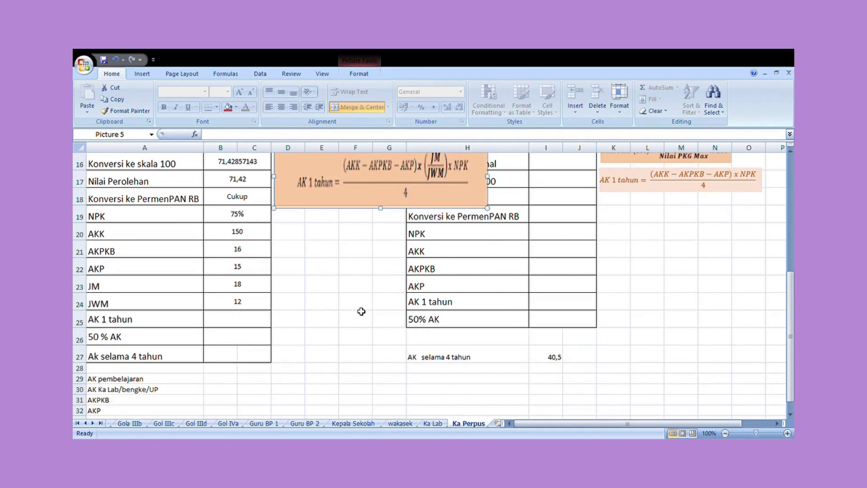
left_click(241, 320)
type("=")
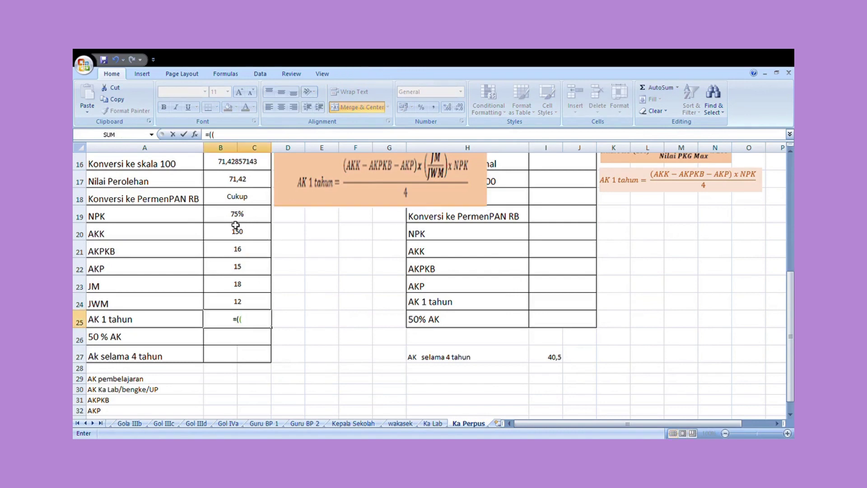
type("((150-16-")
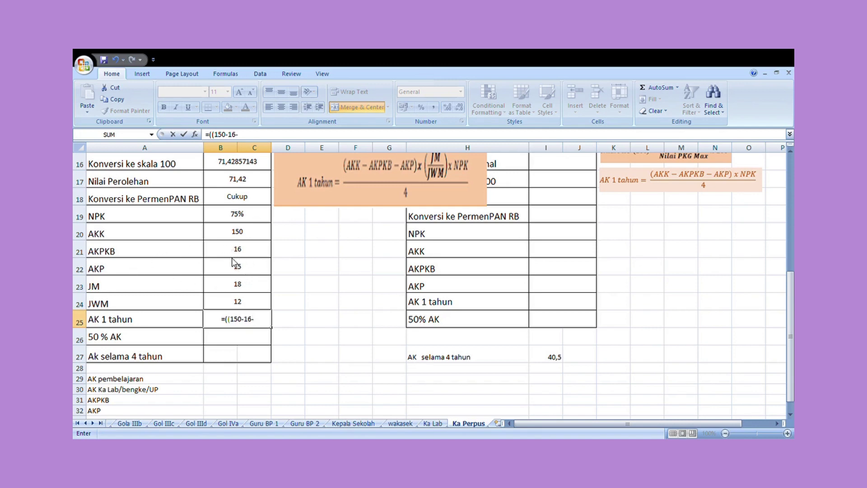
type("15)*(")
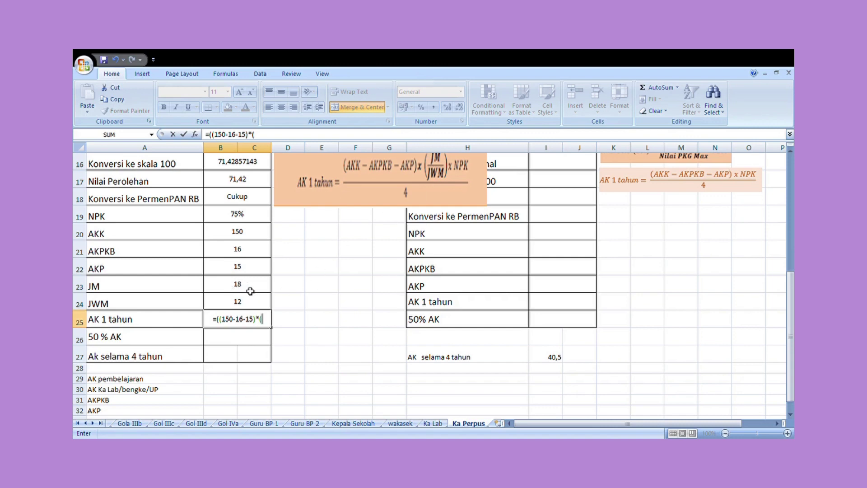
type("18/")
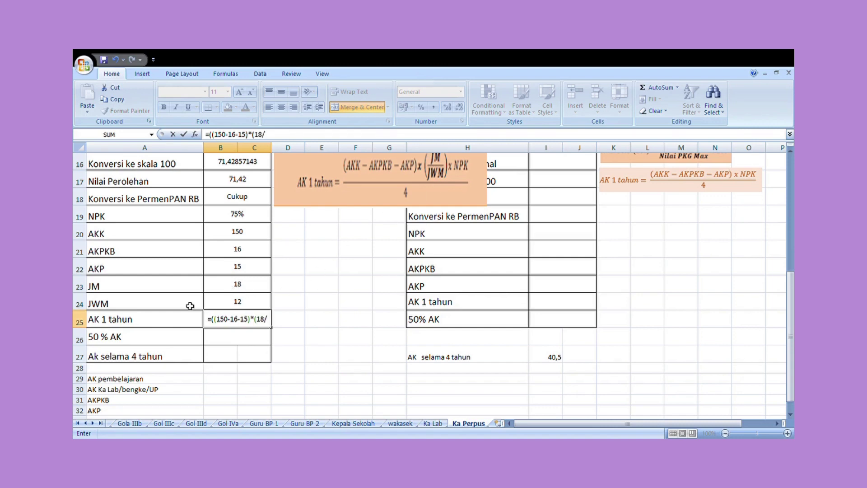
type("12")
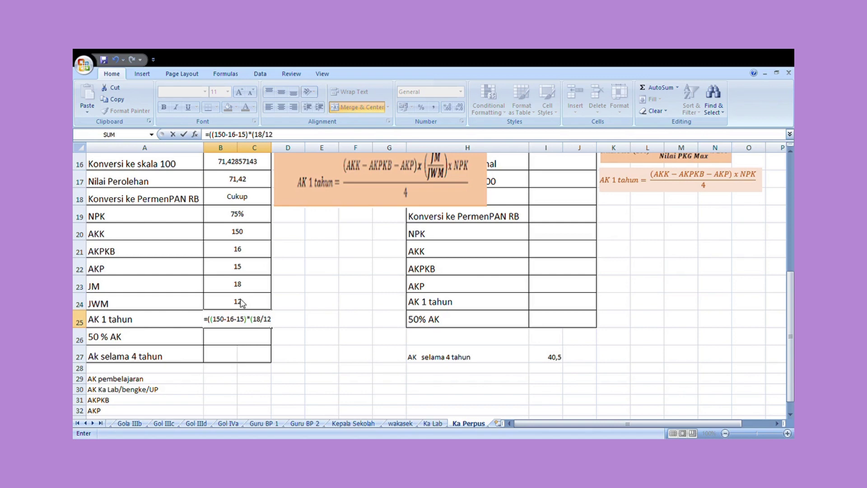
type(")*(")
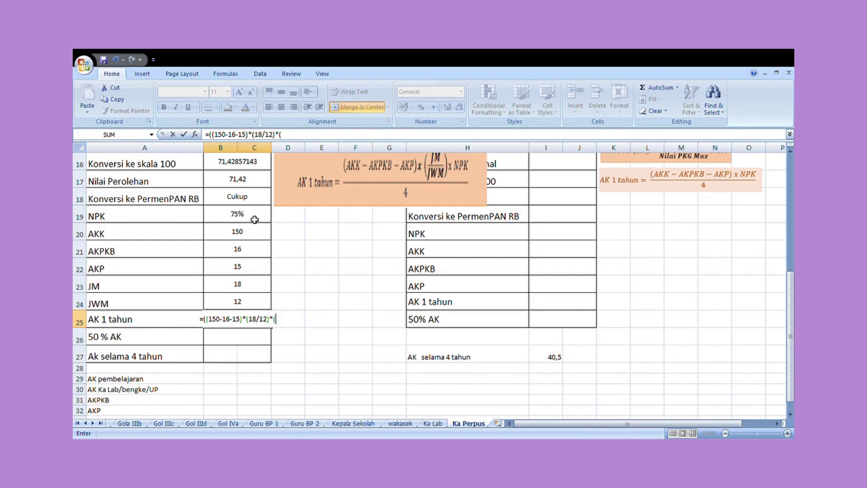
type("7")
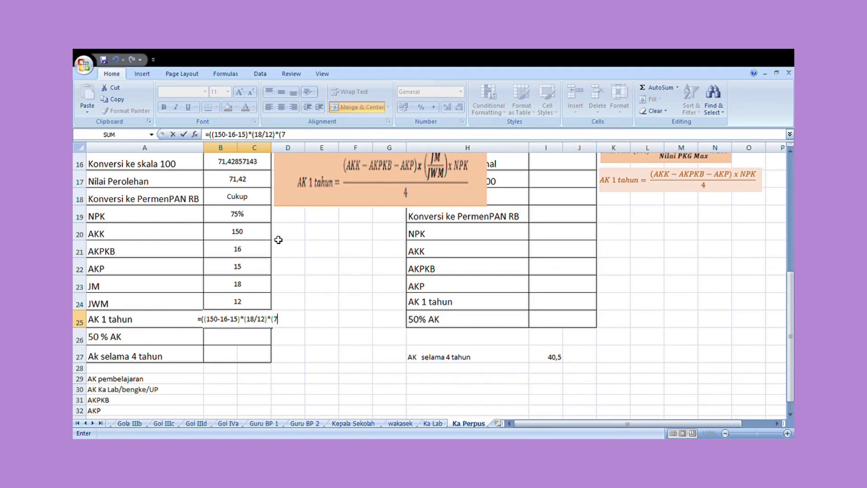
type("5%))")
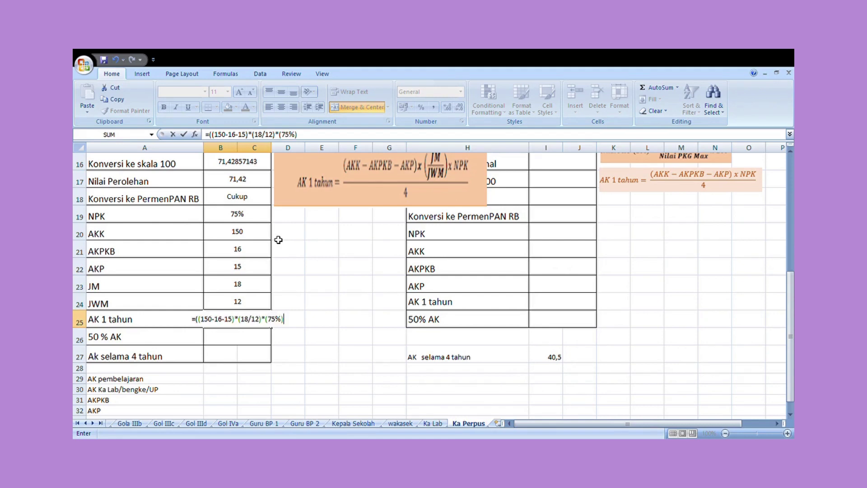
type("/")
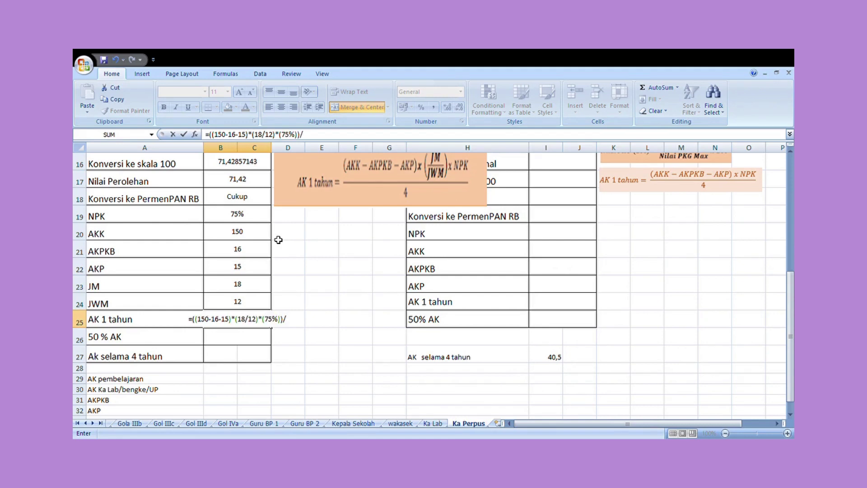
type("4")
key("Return")
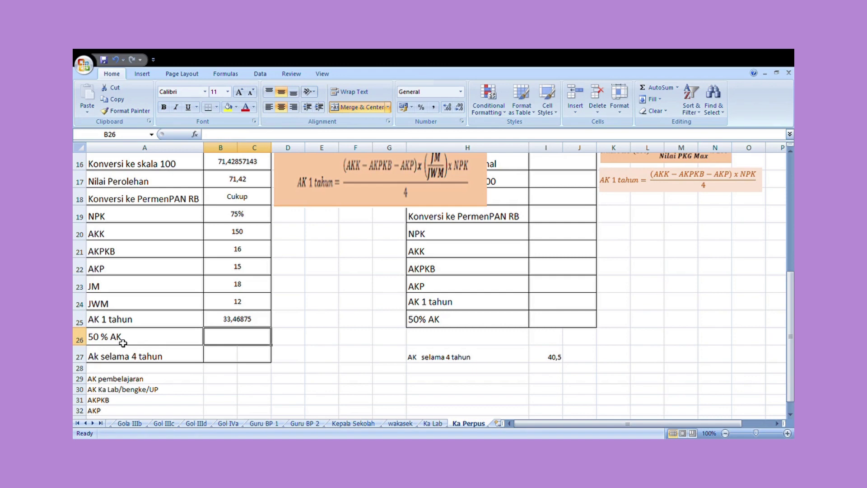
Step: Calculate 50 % AK in cell B26 of the AK Pembelajaran table by multiplying 50% by 33,46
type("5")
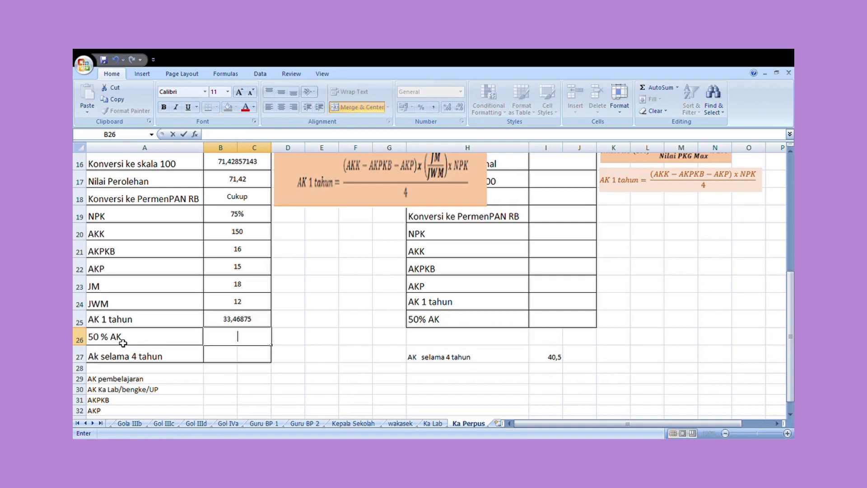
type("=")
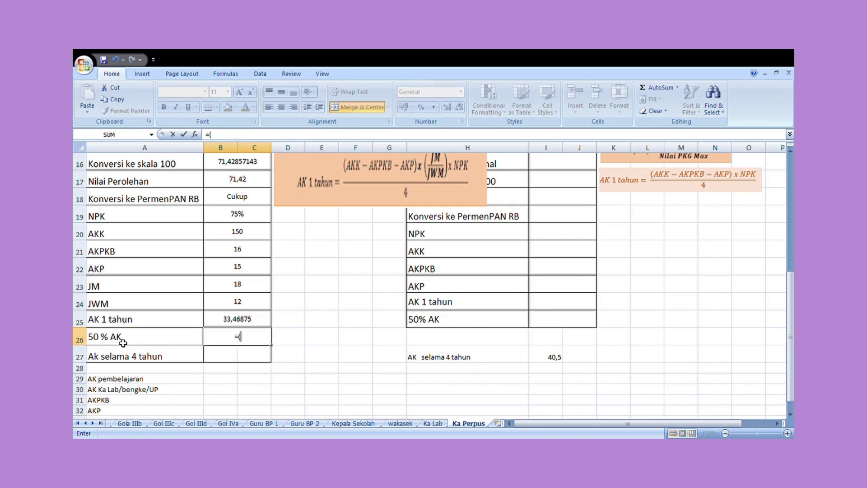
type("(50%)8(33,")
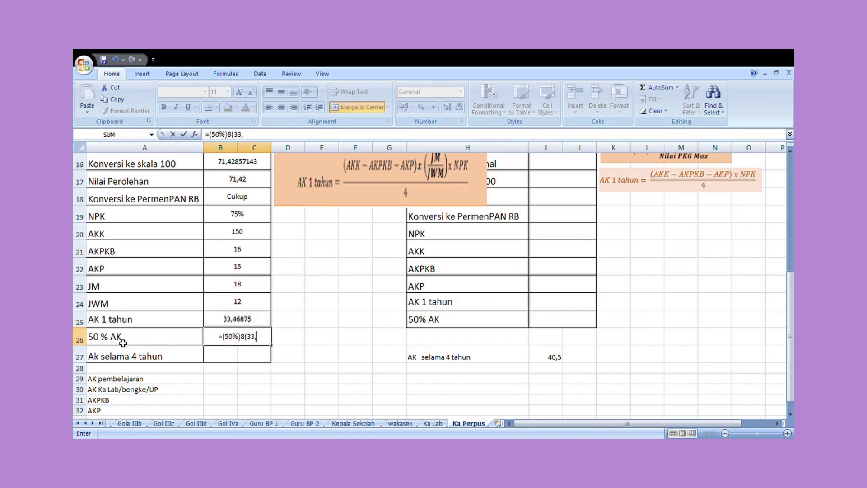
type("46)")
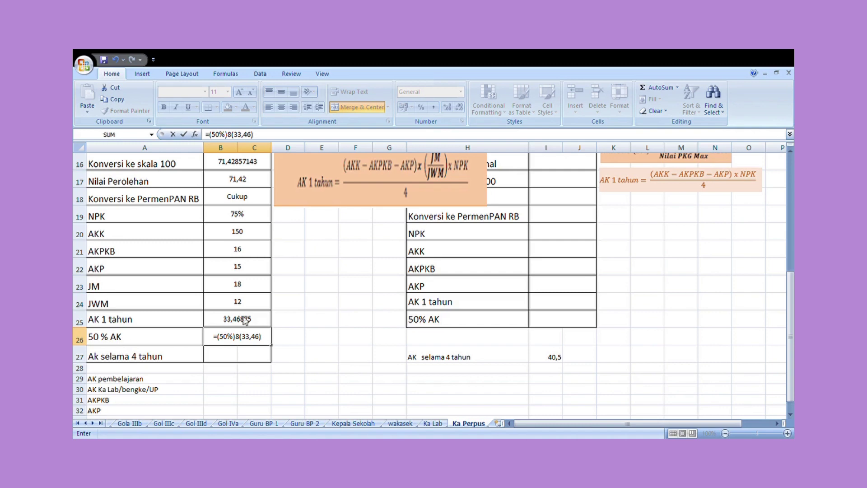
left_click(420, 292)
key("Return")
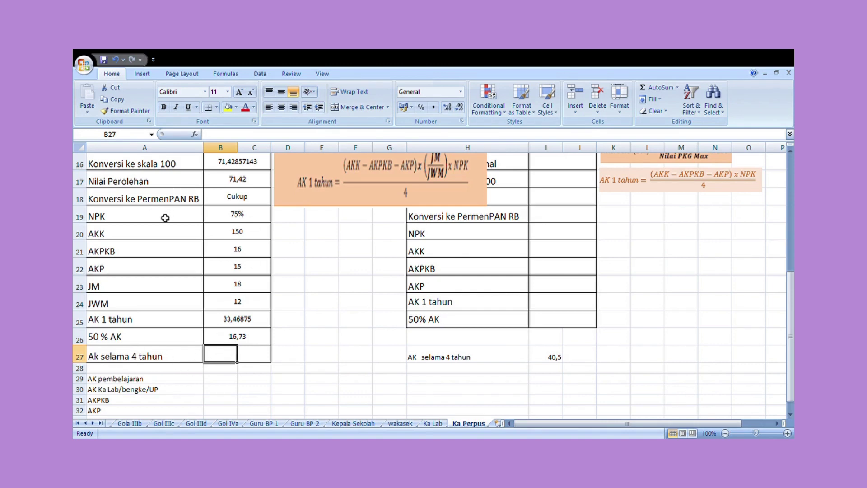
left_click(138, 220)
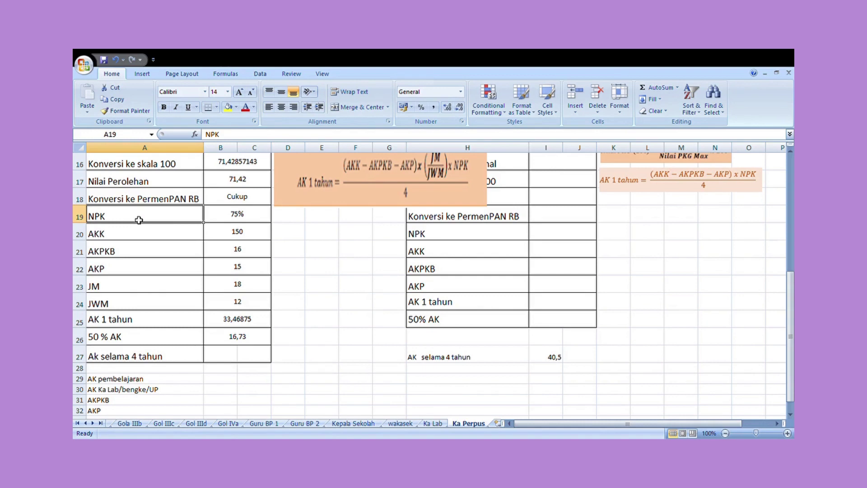
left_click(231, 203)
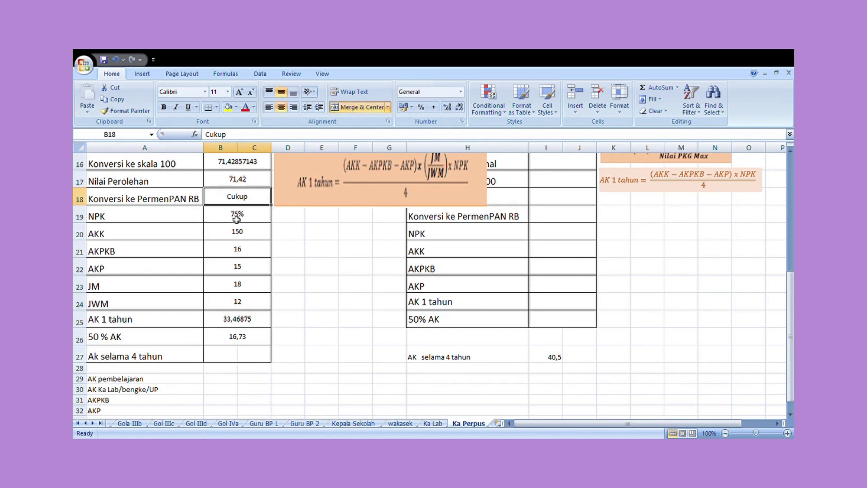
left_click(239, 216)
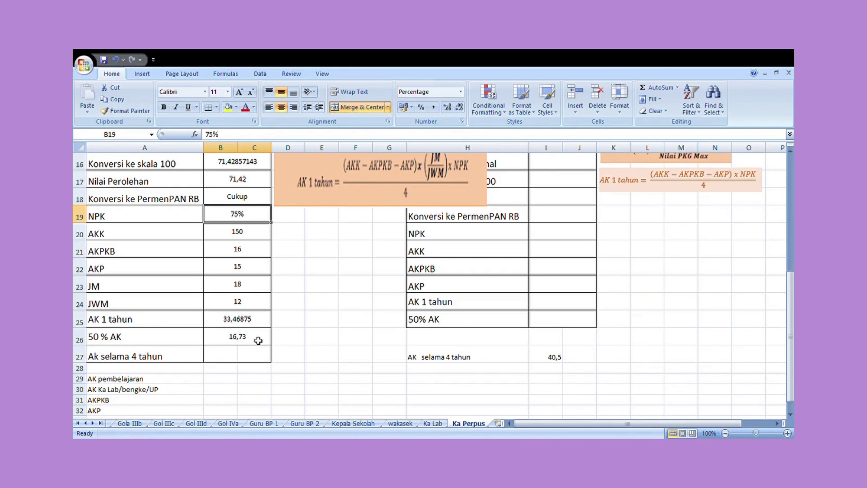
Step: Calculate Ak selama 4 tahun in cell B27 by multiplying 16,73 by 4
left_click(231, 358)
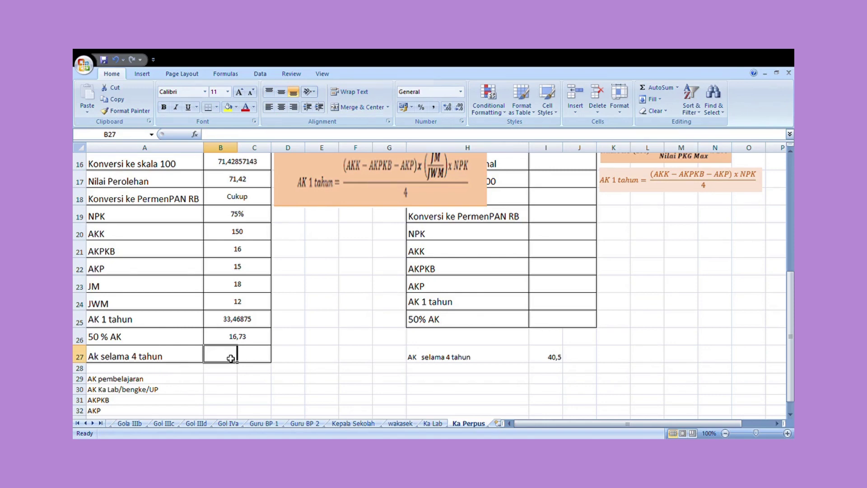
type("=(")
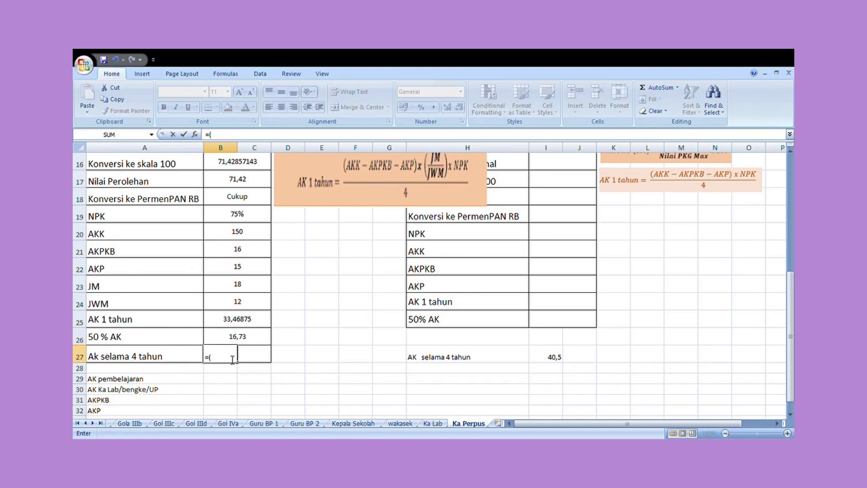
type("16,73)*(4")
key("Return")
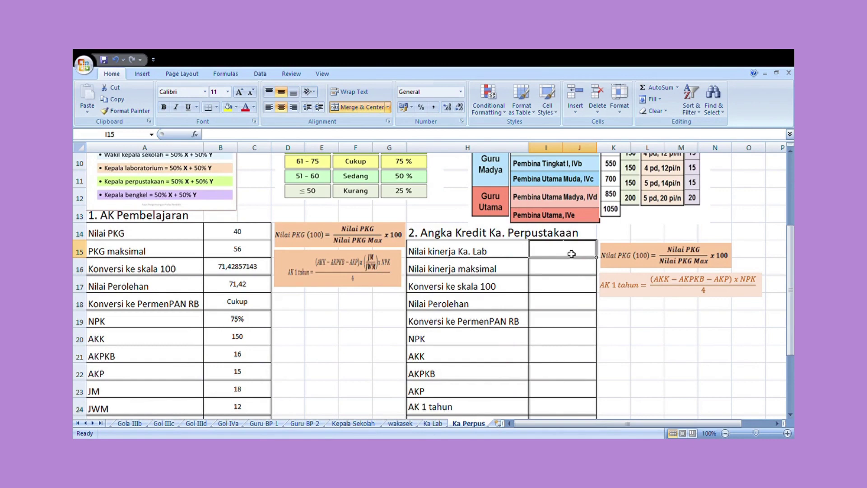
Step: Change the label in cell H15 to "Nilai kinerja Ka. Perpustakaan"
double_click(495, 258)
key("BackSpace")
key("BackSpace")
key("BackSpace")
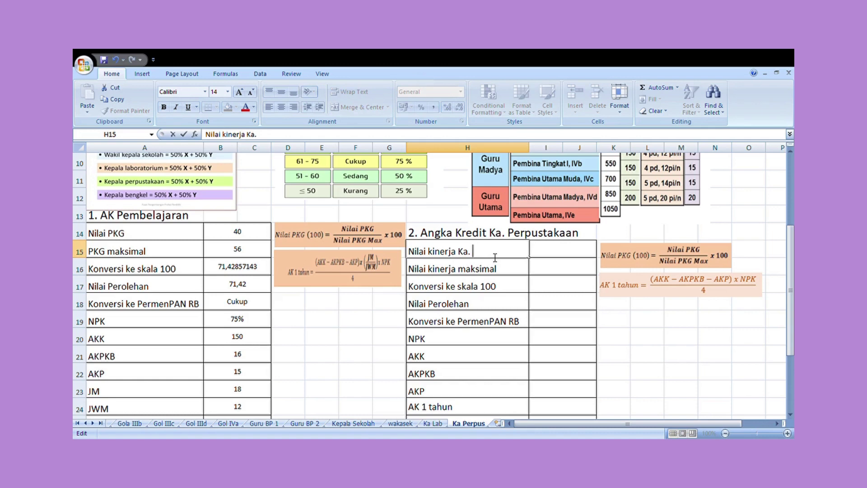
type("perpustakaan")
key("Return")
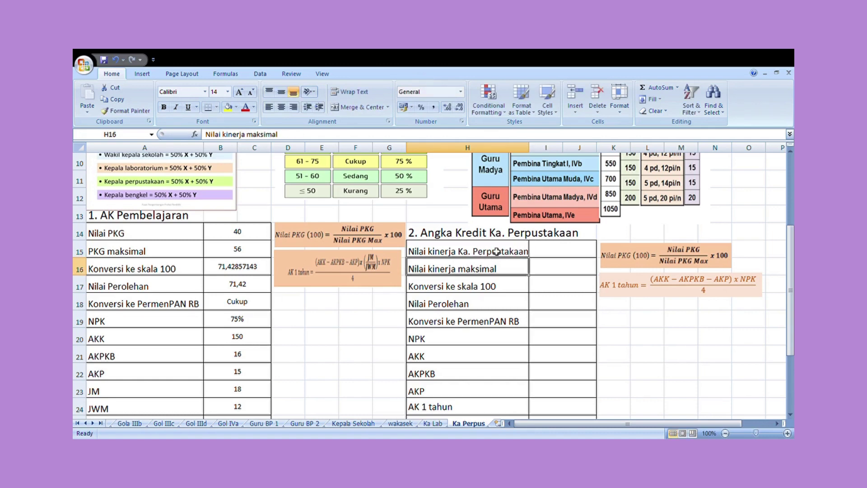
Step: Check the library head's performance score in the example text and enter 30 as Nilai kinerja Ka. Perpustakaan and 40 as Nilai kinerja maksimal
left_click(497, 251)
scroll(244, 205, "up", 2)
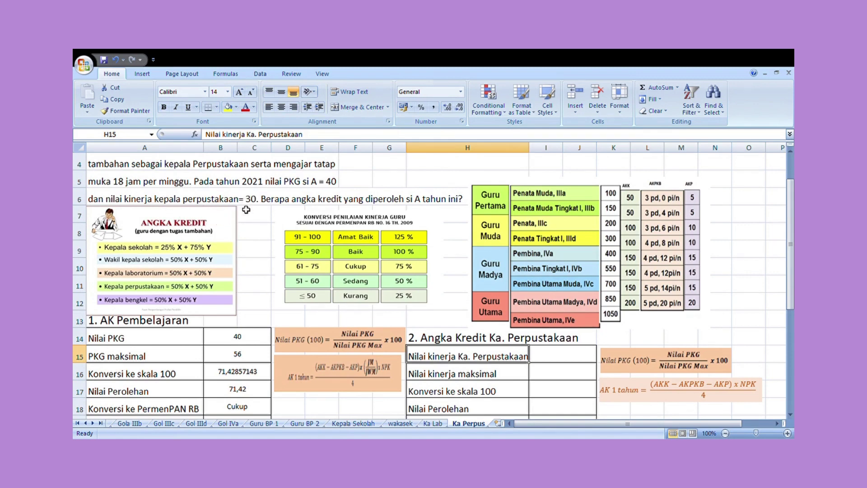
scroll(589, 346, "down", 1)
left_click(583, 306)
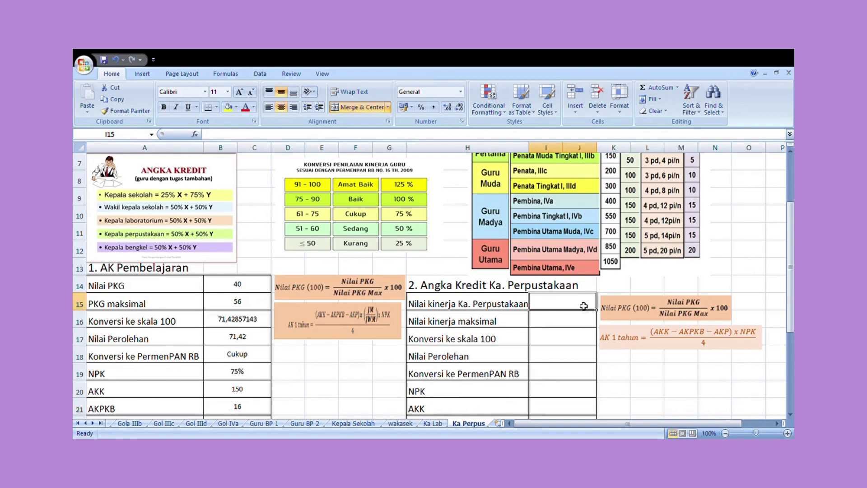
type("30")
key("Return")
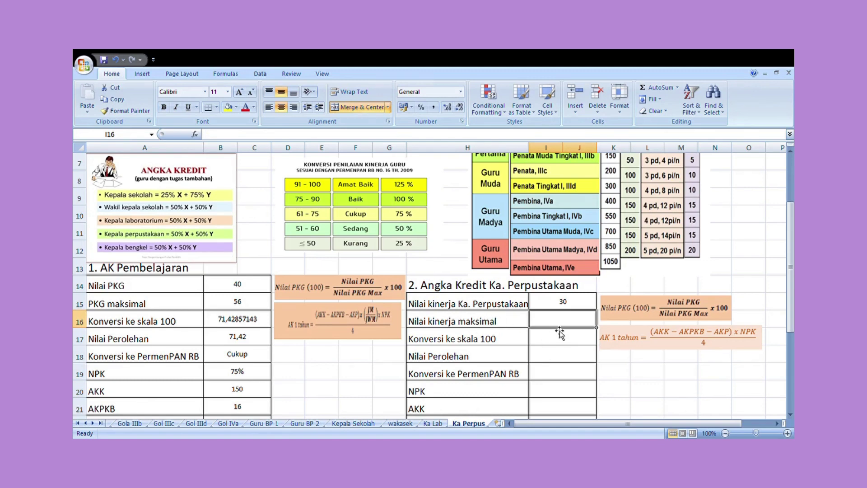
type("40")
key("Return")
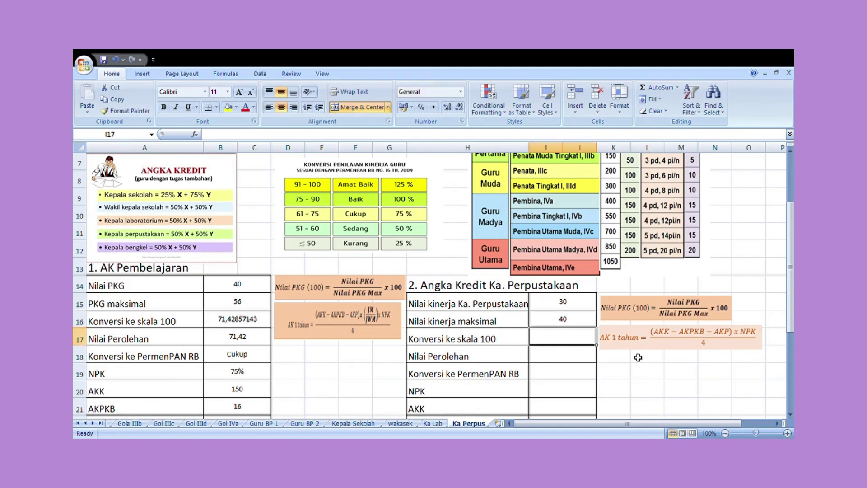
Step: Calculate Konversi ke skala 100 in cell I17 with =(30/40)*100 and enter 75 as Nilai Perolehan
left_click(585, 322)
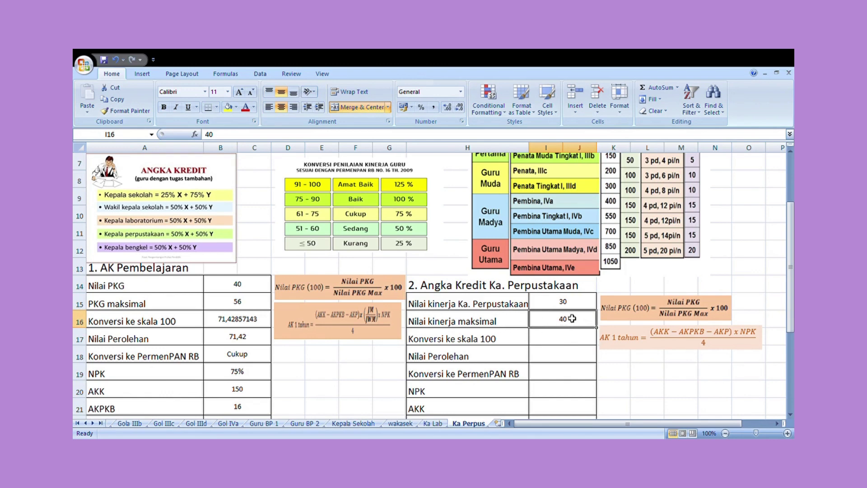
left_click(565, 344)
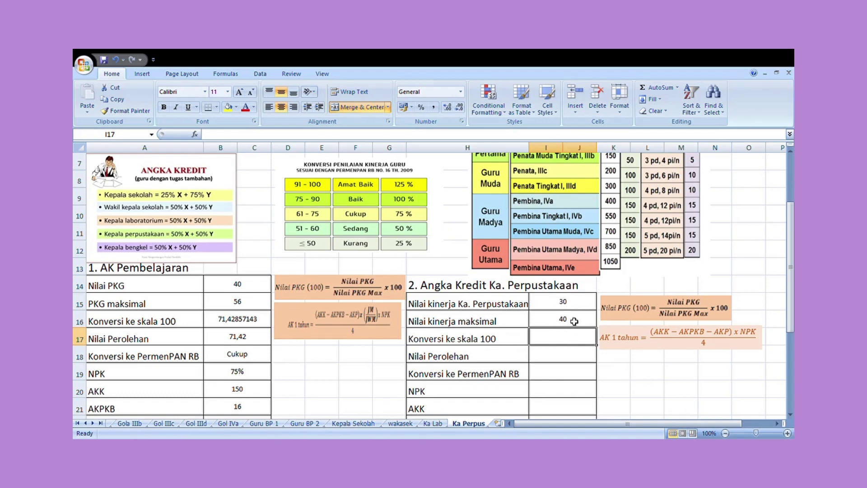
type("=(30")
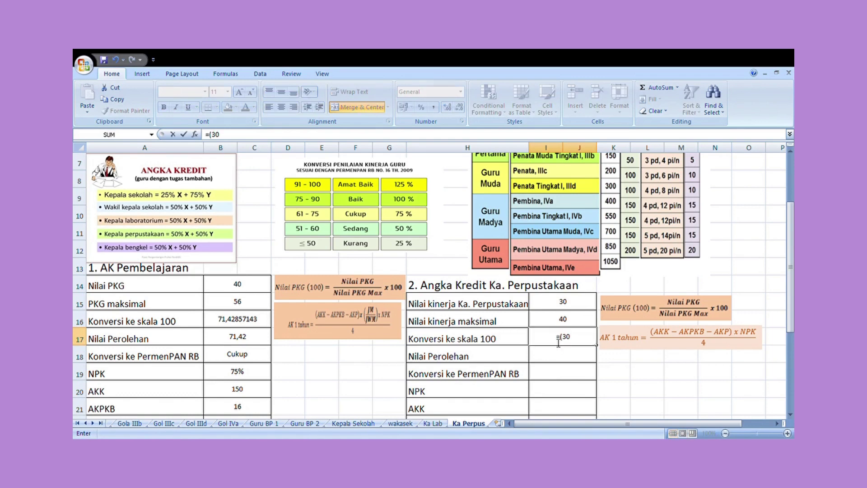
type("/40)*100")
key("Return")
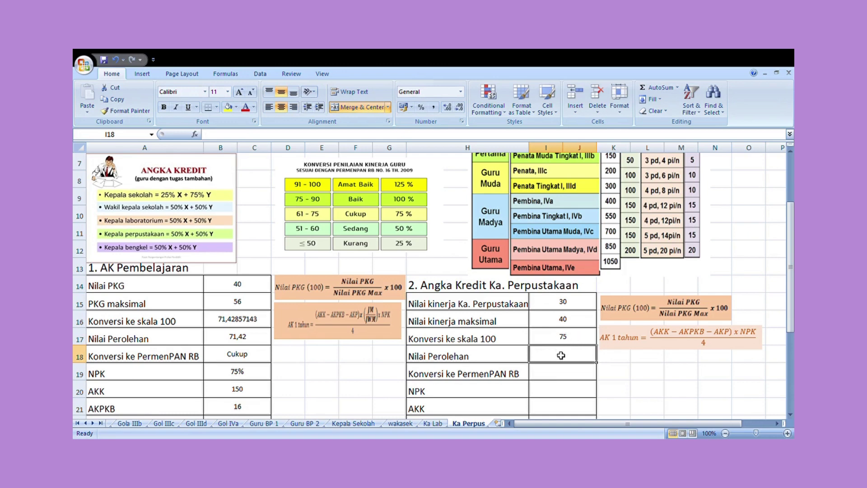
type("75")
key("Return")
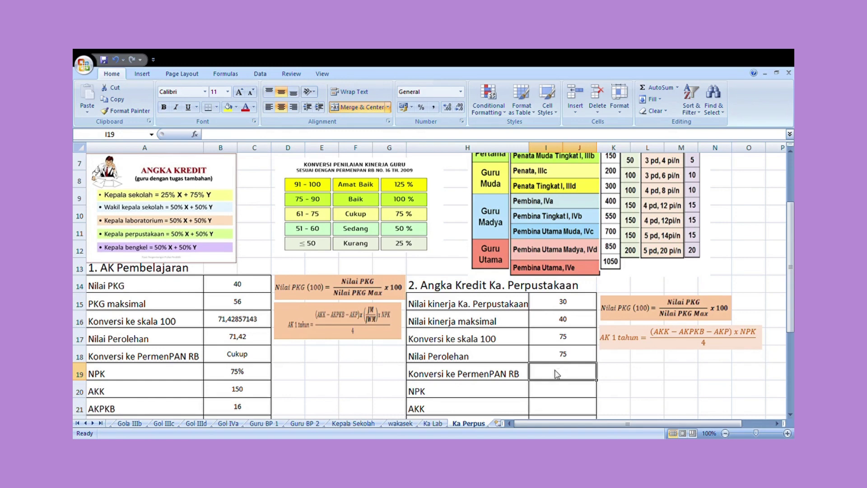
Step: Enter Cukup as Konversi ke PermenPAN RB and 75% as NPK in the Angka Kredit Ka. Perpustakaan table
type("Cukup")
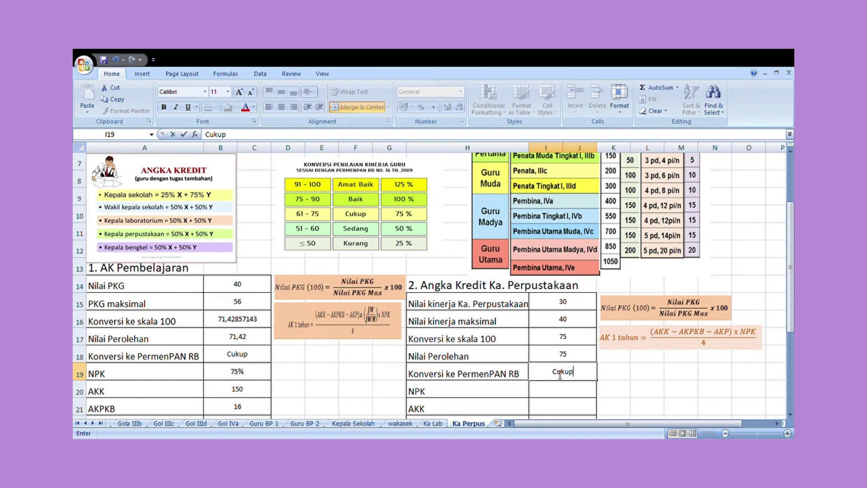
key("Return")
type("75%")
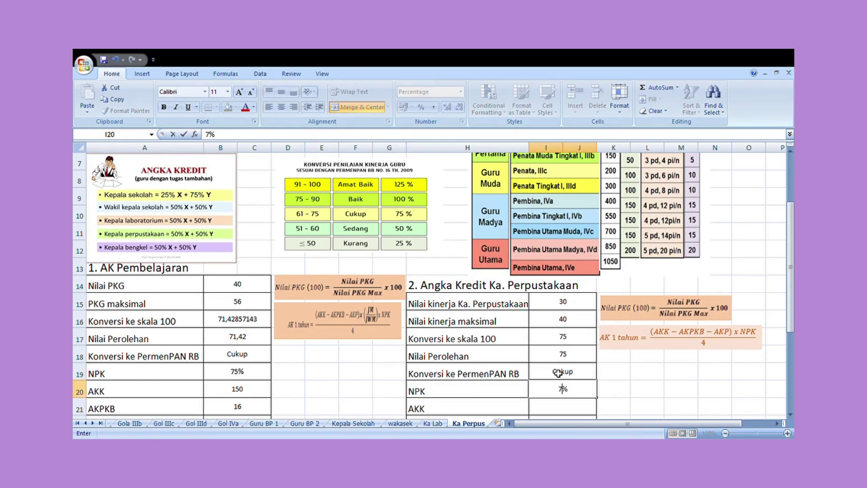
key("Return")
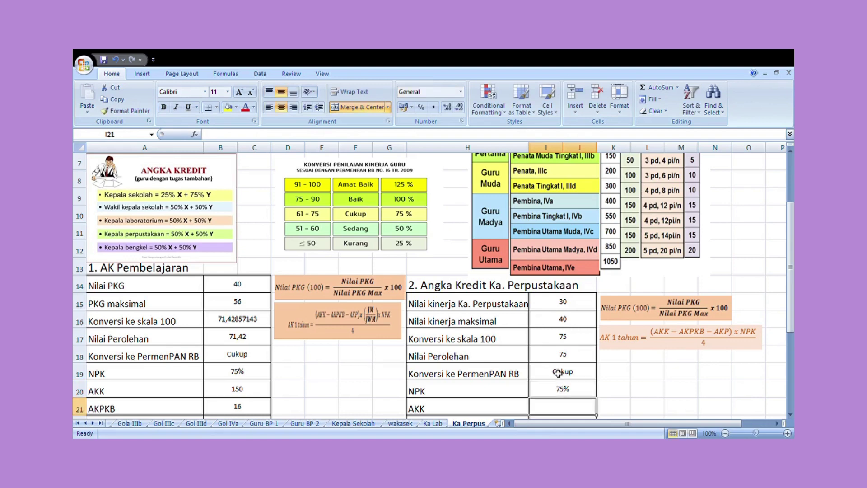
Step: Enter 150 as AKK, 16 as AKPKB and 15 as AKP in the Angka Kredit Ka. Perpustakaan table
scroll(561, 386, "down", 1)
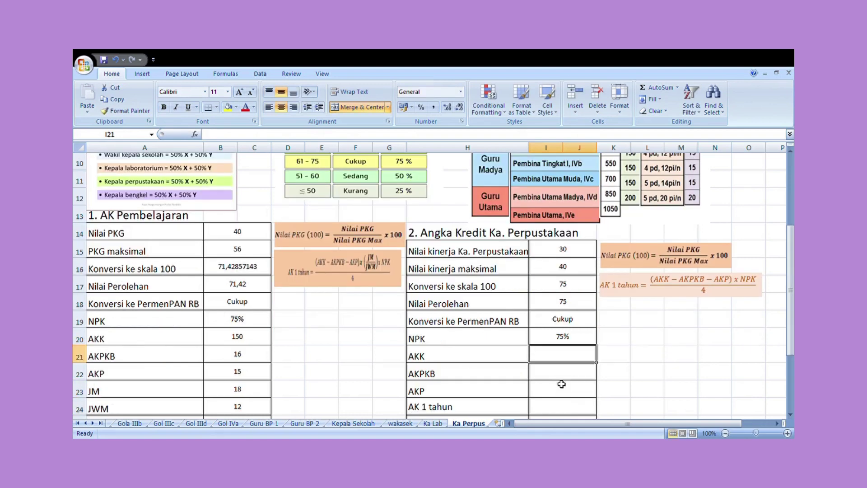
scroll(561, 384, "down", 1)
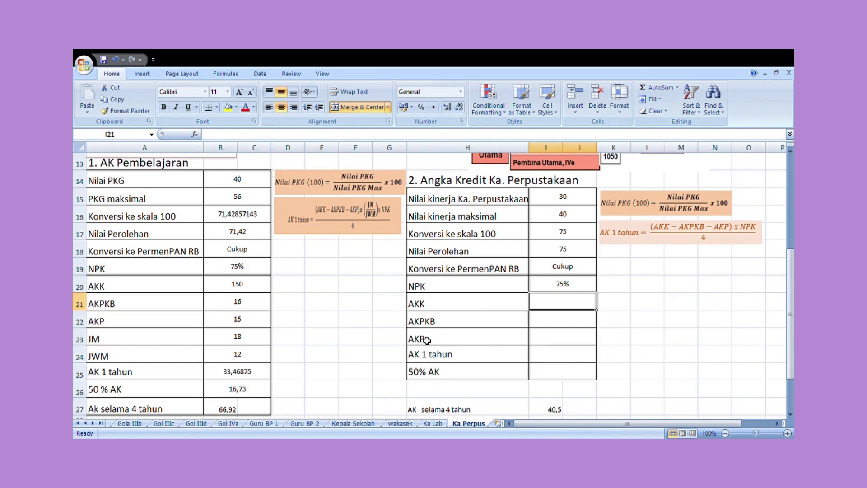
left_click(260, 290)
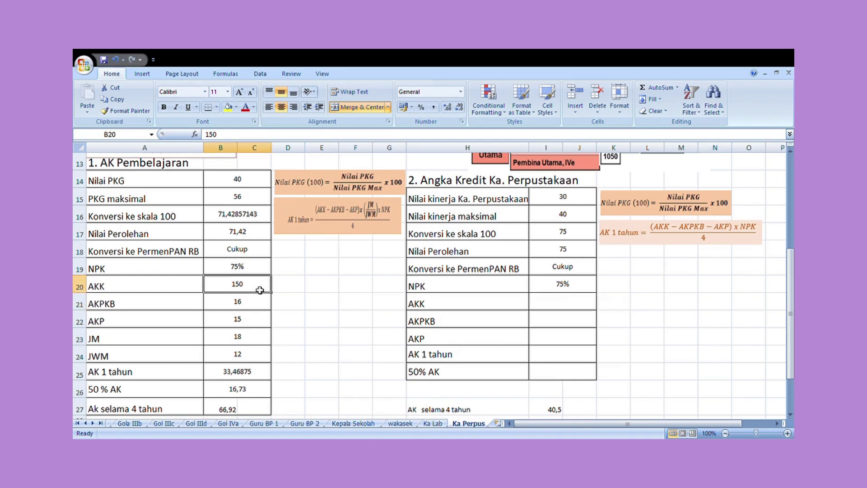
left_click(564, 303)
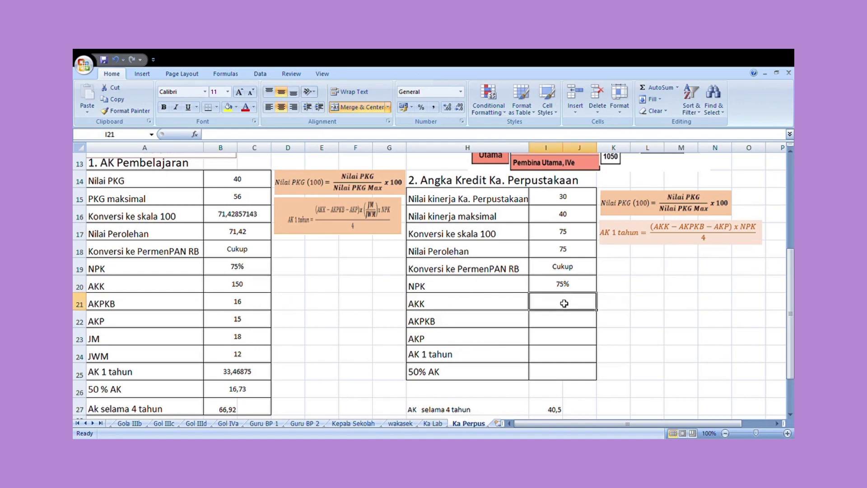
type("150")
key("Return")
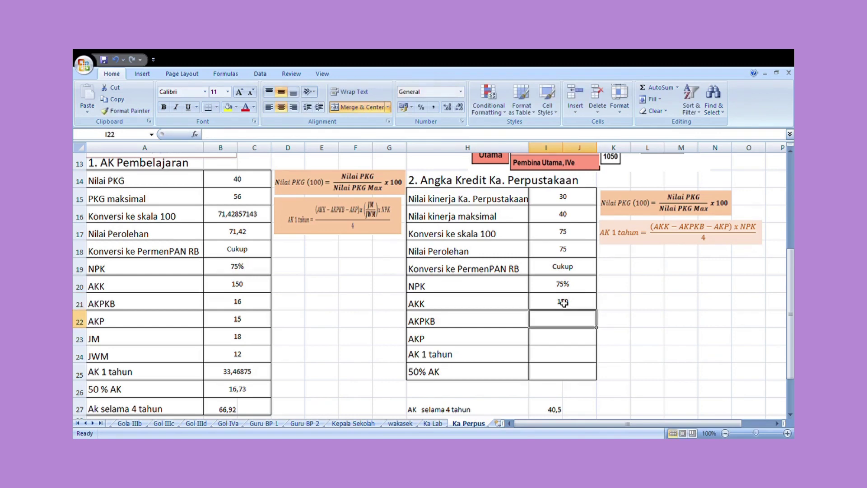
type("16")
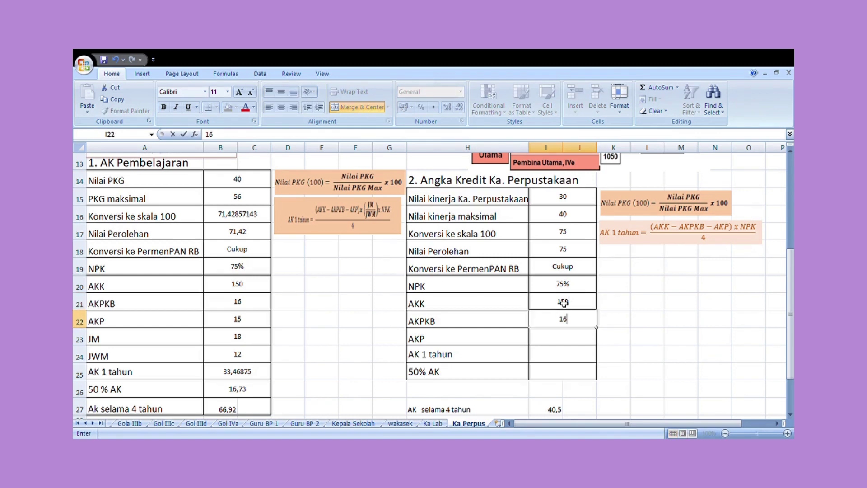
key("Return")
type("15")
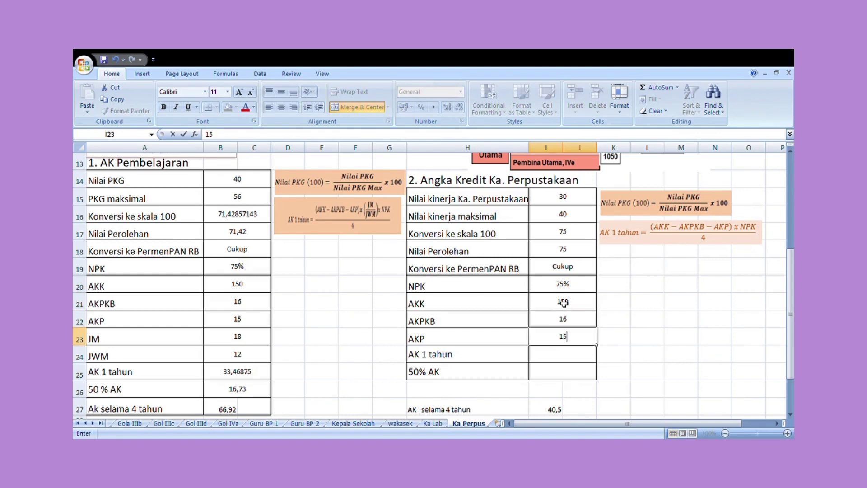
key("Return")
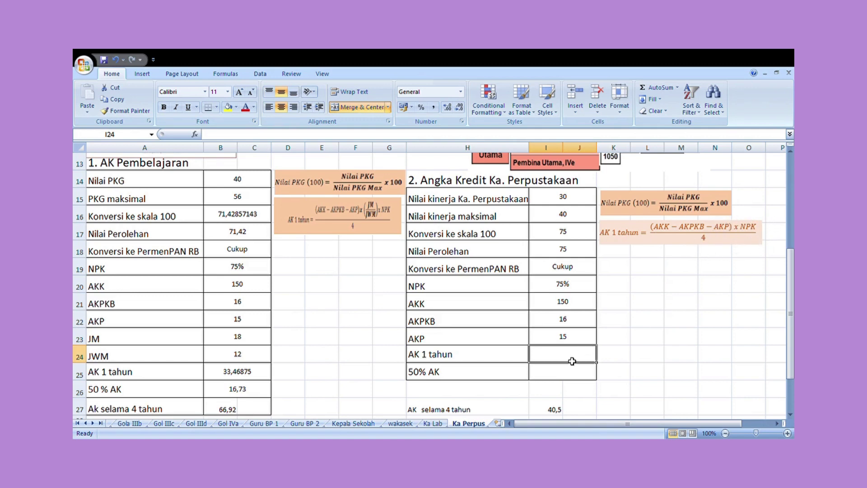
Step: Calculate AK 1 tahun for Ka. Perpustakaan in cell I24 with =((150-16-15)*(75%))/4
type("=((")
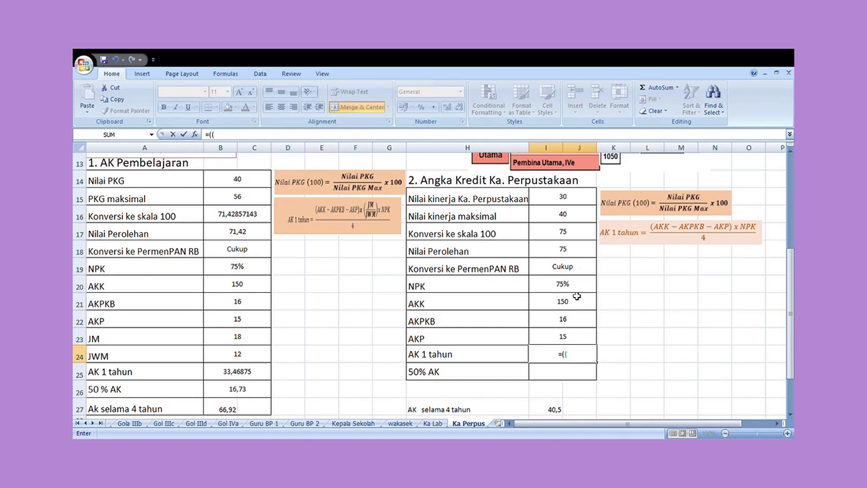
type("50-16-15")
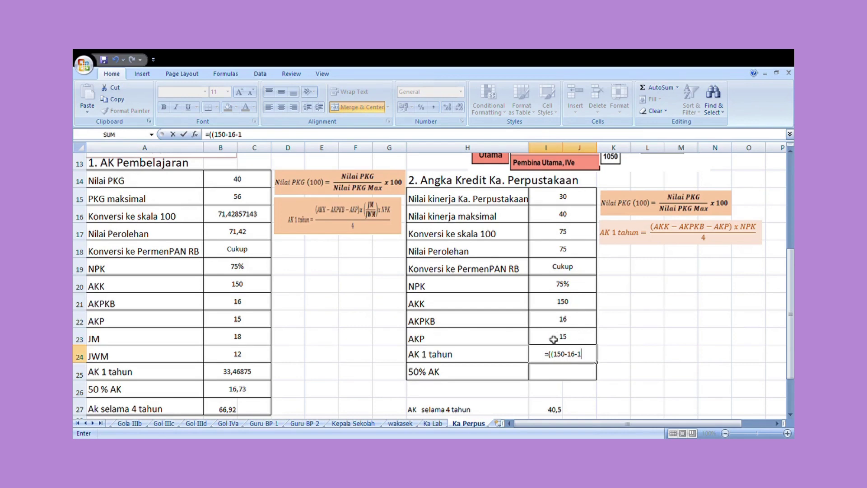
type(")*(")
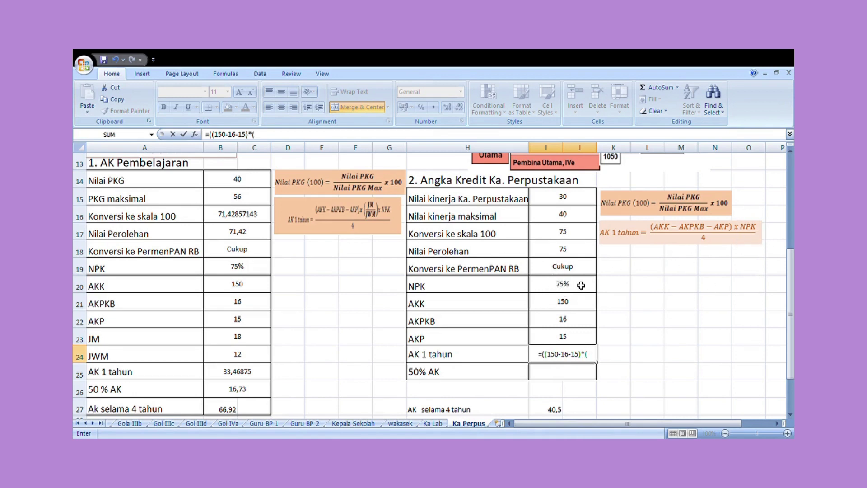
type("75")
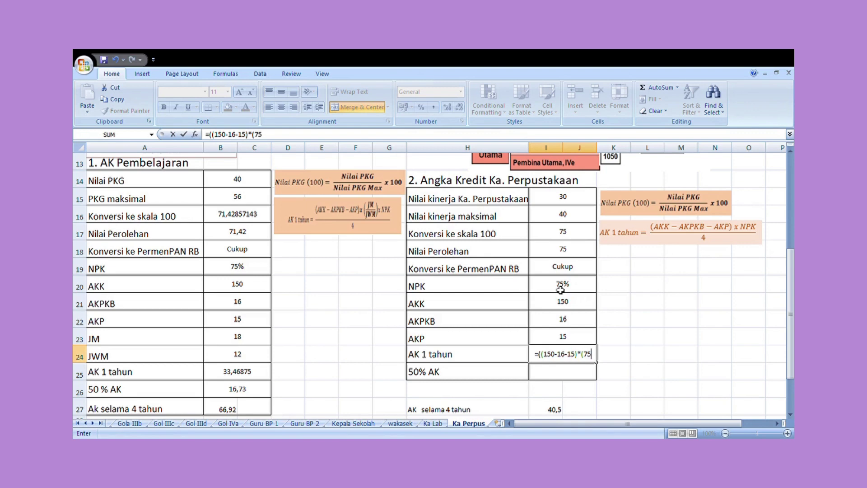
type("%))/")
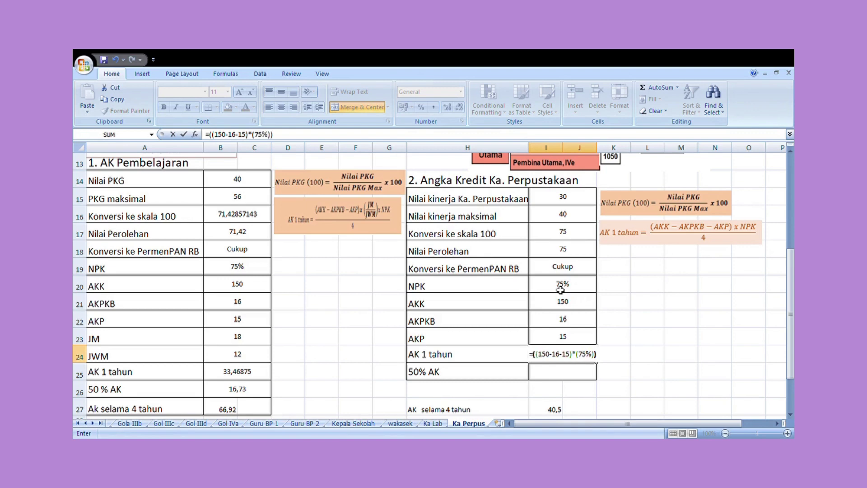
type("4")
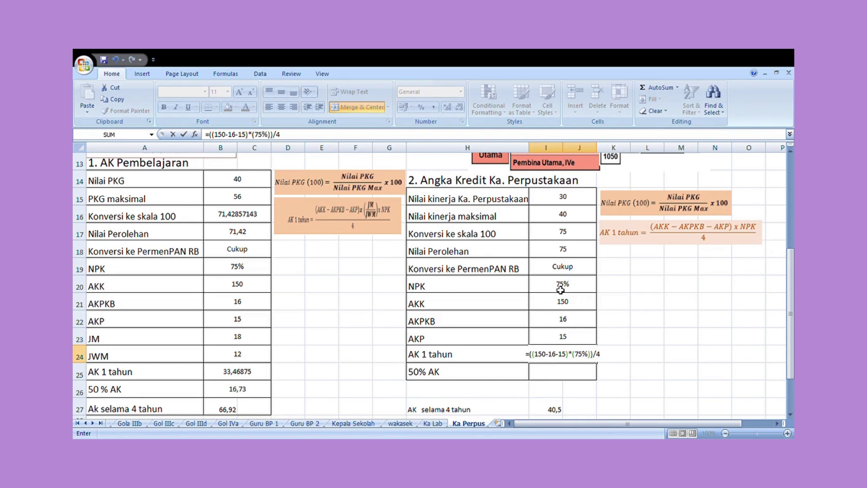
key("Return")
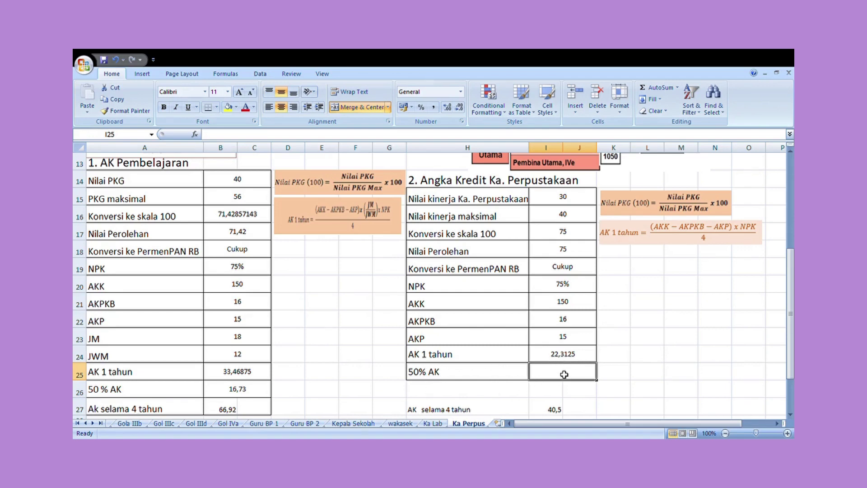
Step: Calculate 50% AK for Ka. Perpustakaan in cell I25 with =(50%)*(22,3125)
type("=(")
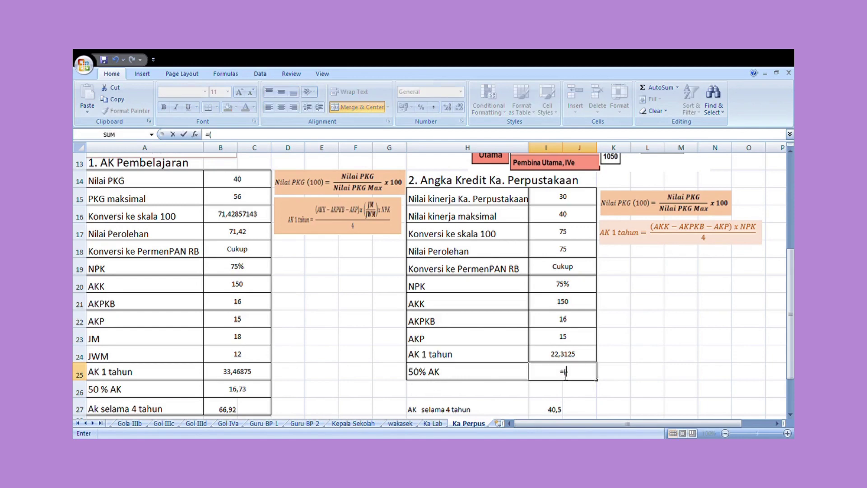
type("50%)*(22,")
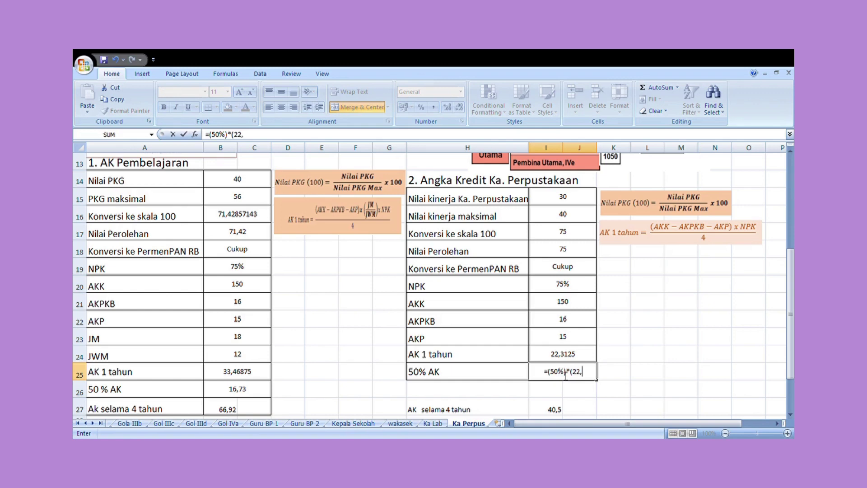
type("3125)")
key("Return")
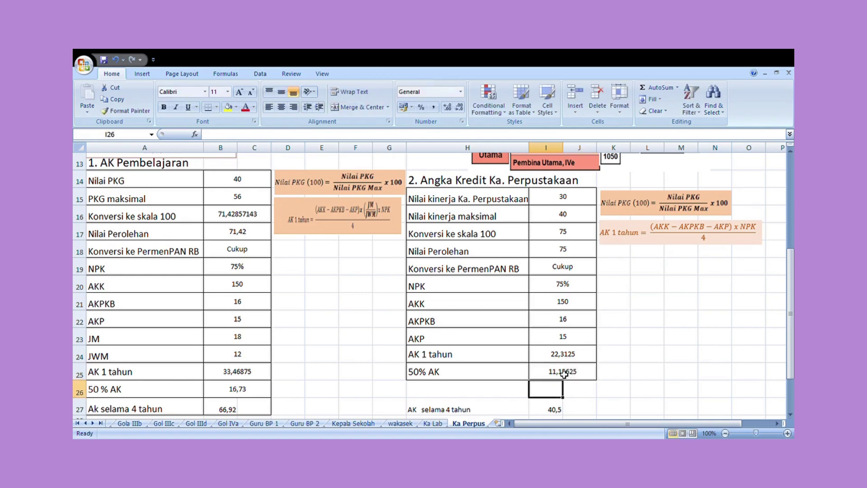
Step: Clear the old AK selama 4 tahun formula from cell I27 below the Ka. Perpustakaan table
scroll(564, 374, "down", 1)
left_click(562, 358)
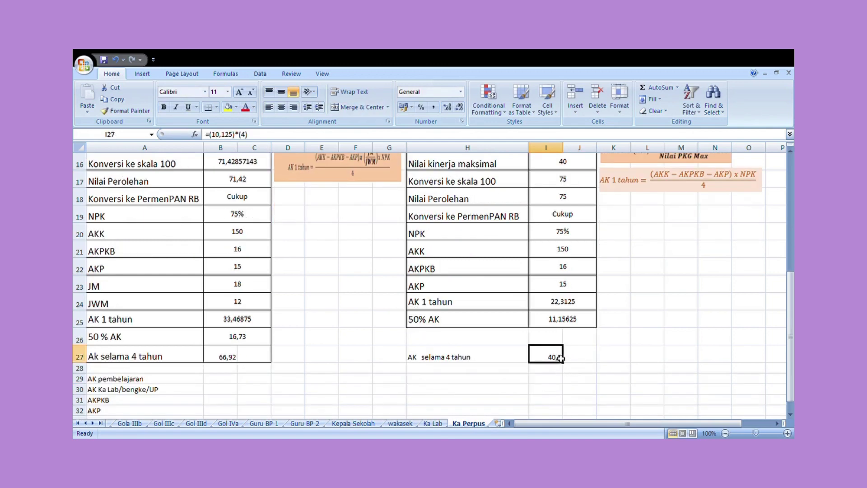
key("BackSpace")
left_click(565, 367)
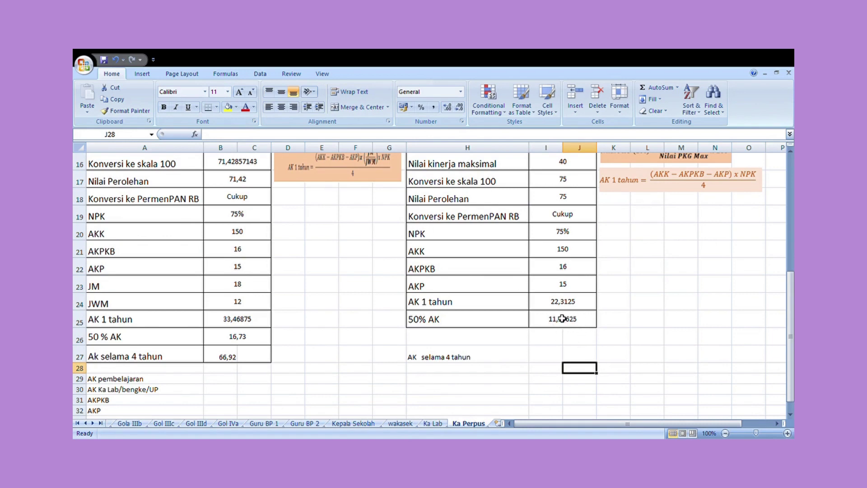
left_click(550, 358)
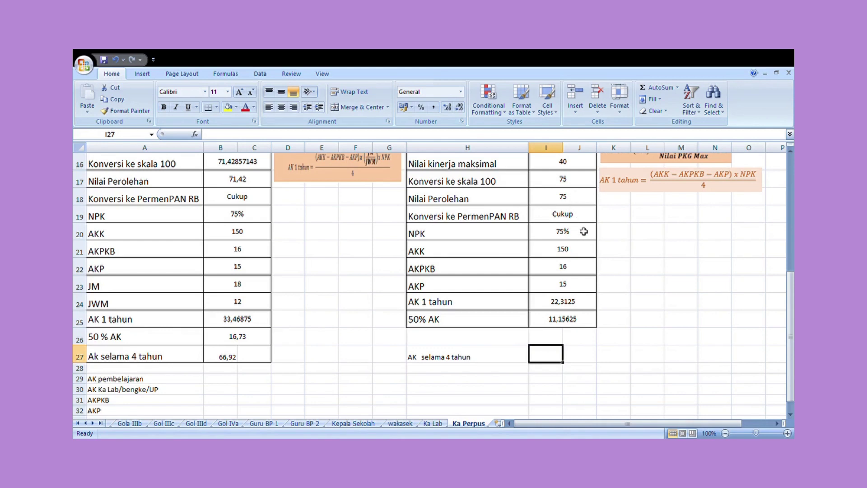
left_click(565, 217)
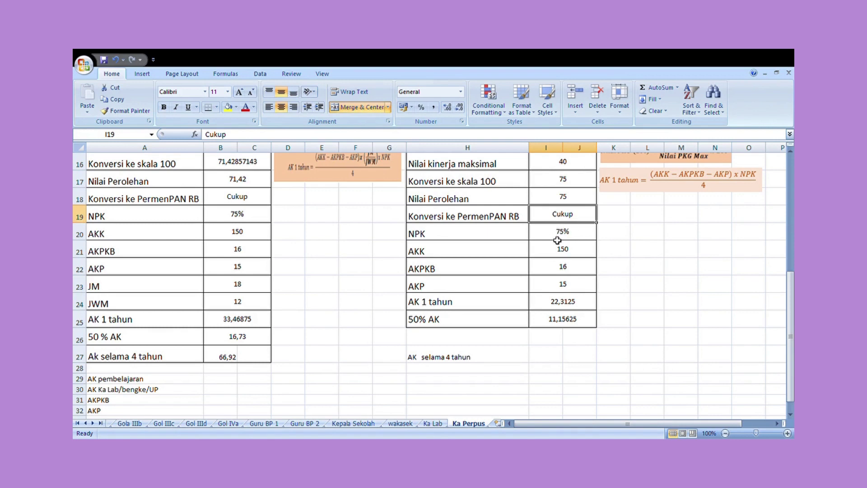
left_click(581, 238)
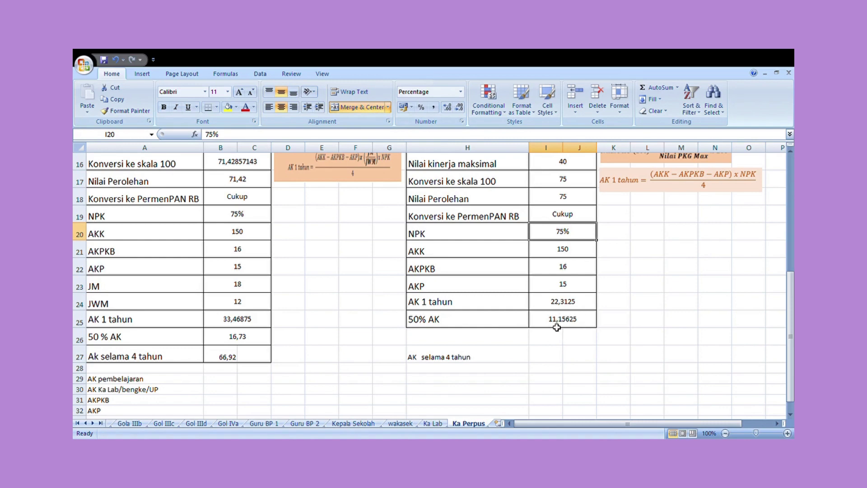
left_click(550, 356)
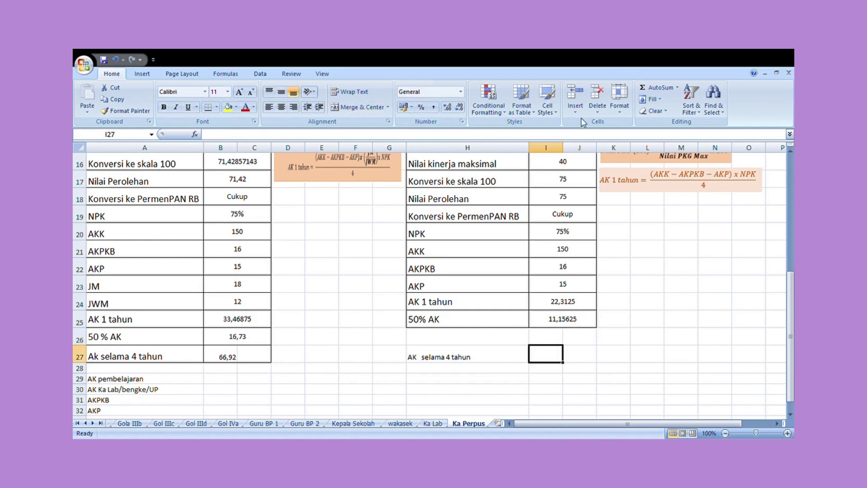
left_click(587, 221)
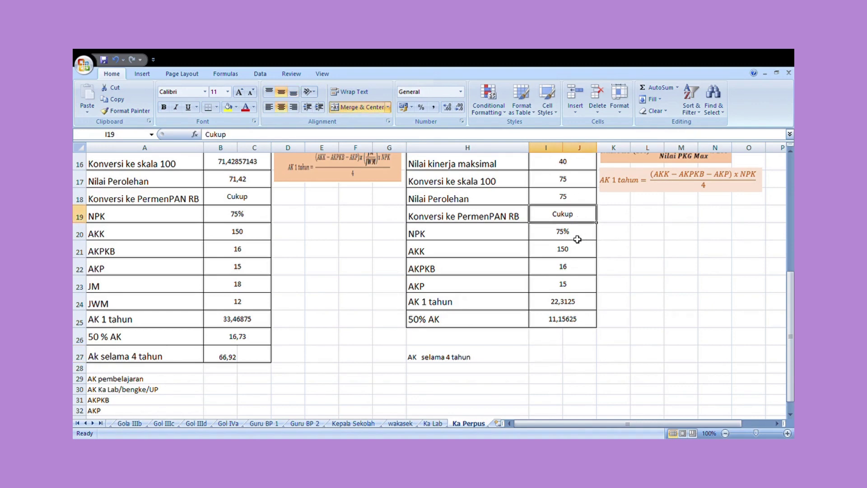
left_click(562, 319)
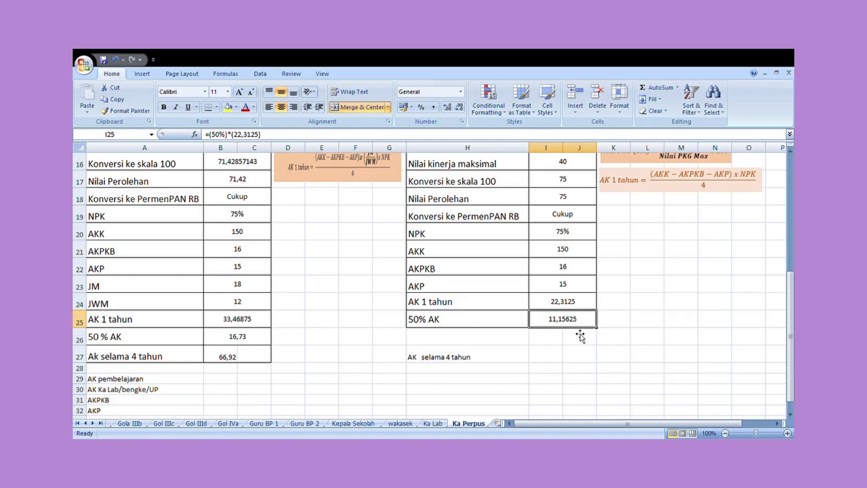
Step: Calculate AK selama 4 tahun for Ka. Perpustakaan in cell I27 with =(11,15625)*(4)
left_click(551, 357)
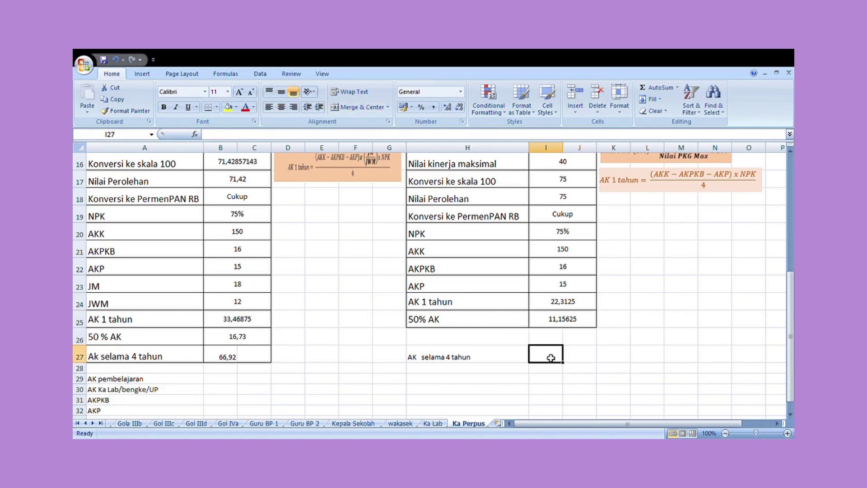
type("=(")
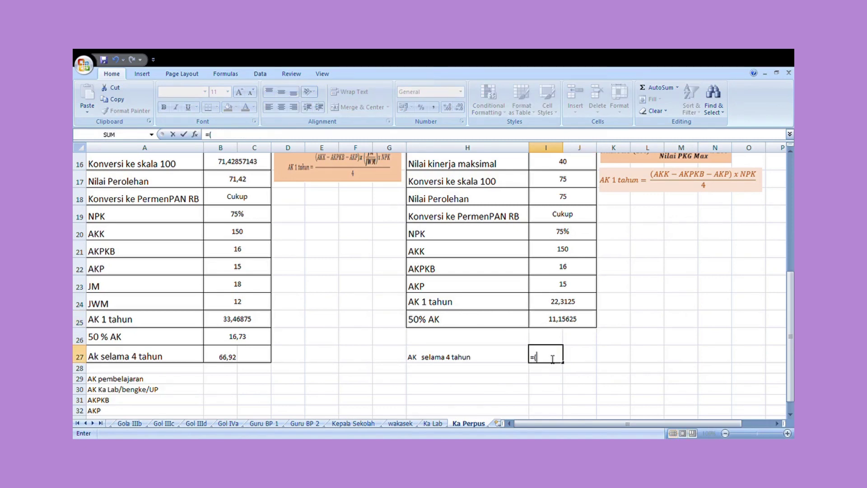
type("11,15625)*(4")
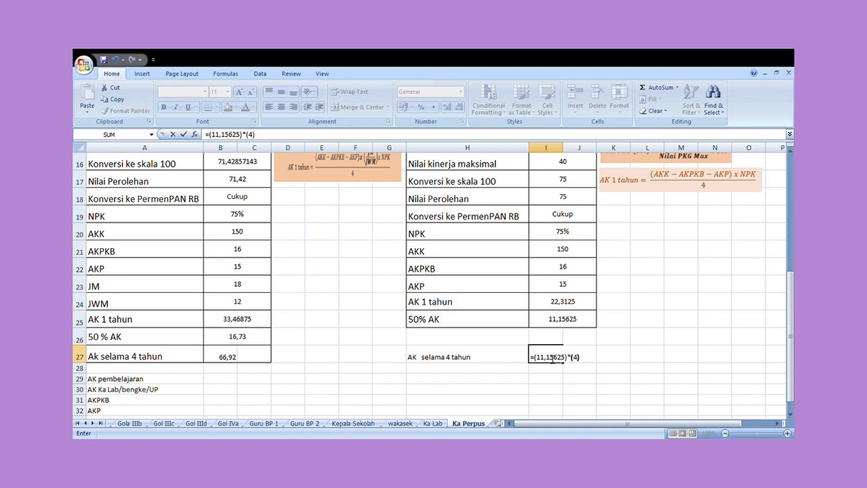
key("Return")
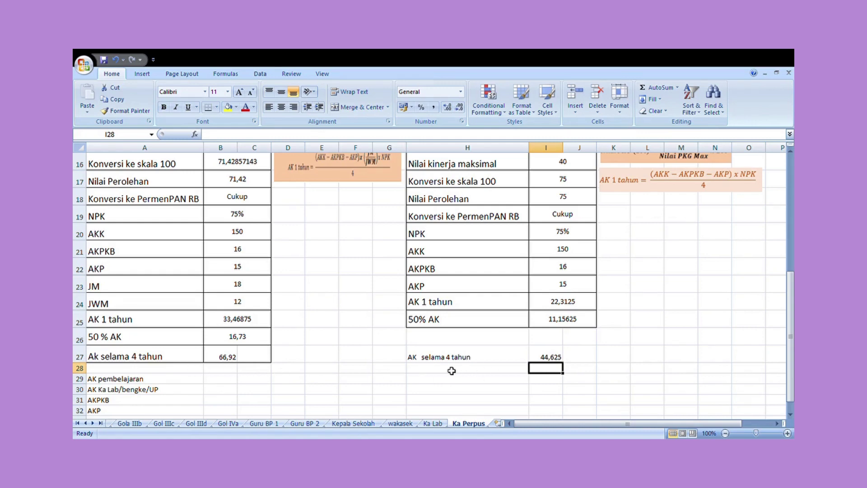
Step: Enter 66,92 as AK pembelajaran in cell B29 of the summary list
scroll(454, 368, "down", 2)
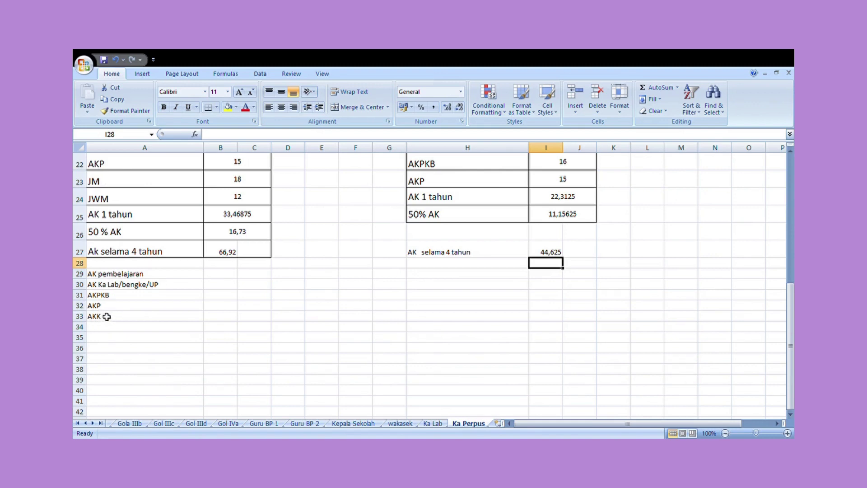
left_click(216, 276)
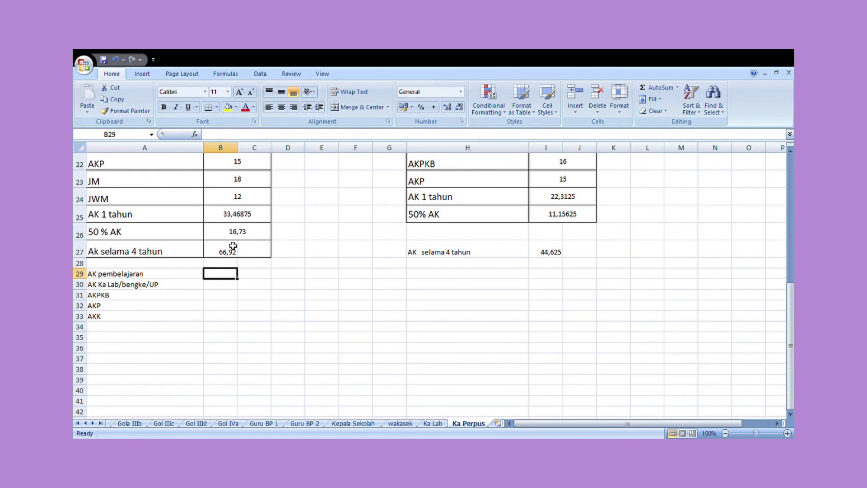
type("66,92")
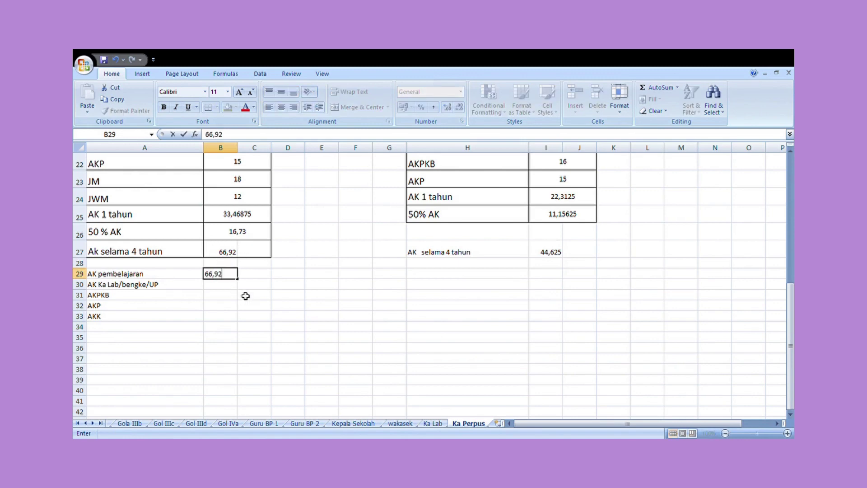
key("Return")
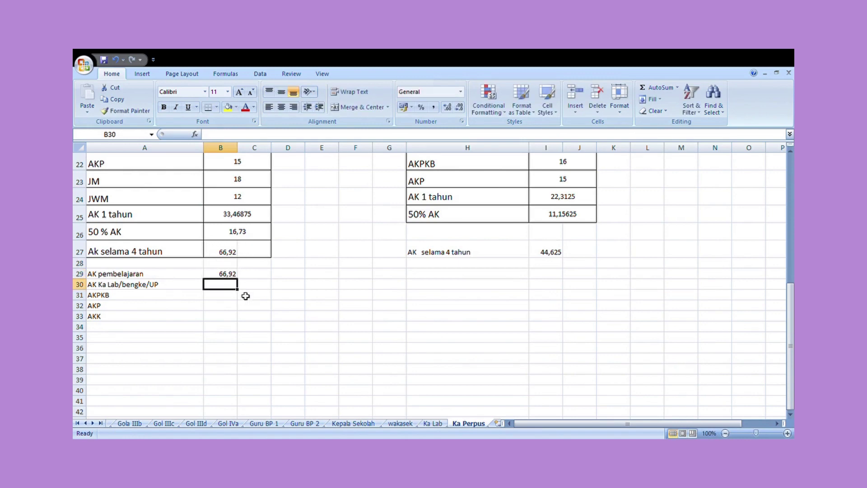
Step: Change the summary label in cell A30 to AK Ka perpus and enter 44,625 as its value in B30
double_click(103, 286)
left_click_drag(98, 285, 174, 294)
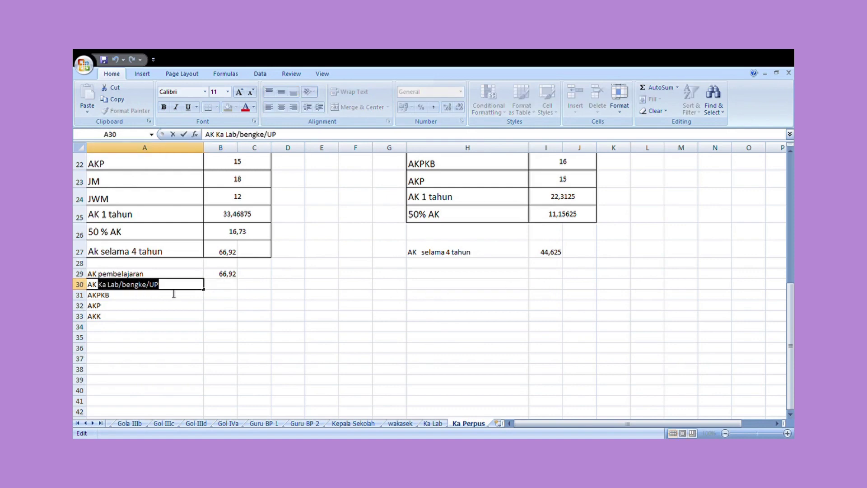
type("Ka perpus")
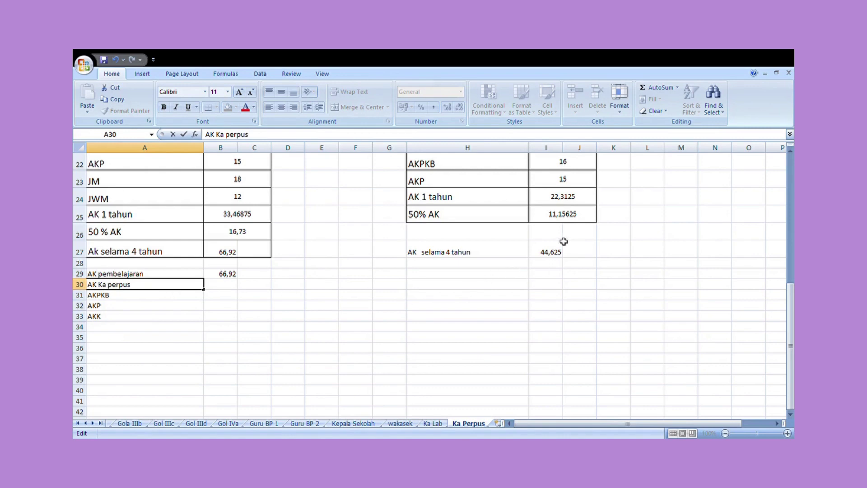
left_click(223, 288)
type("44,625")
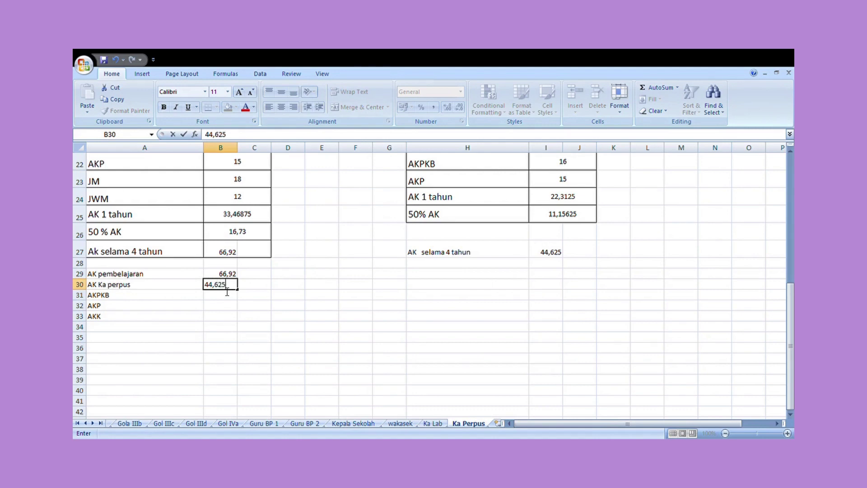
left_click(226, 291)
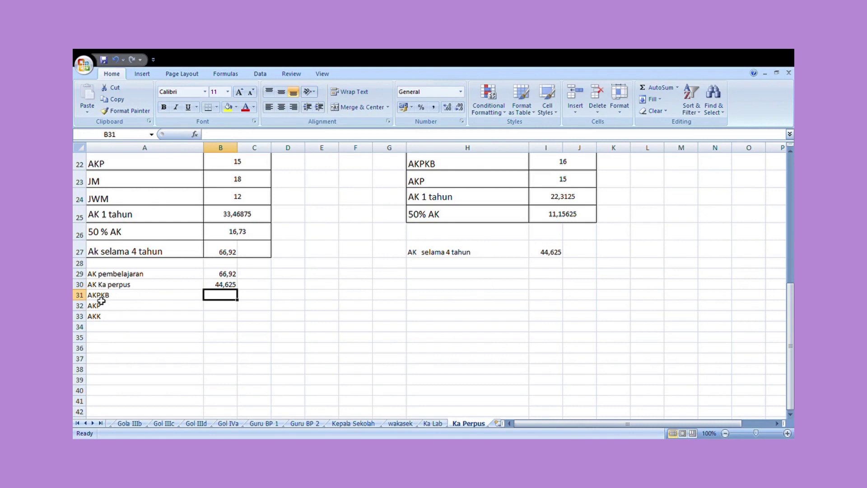
Step: Check the AKPKB requirement in the rank table, and enter 16 as AKPKB in cell B31 and 15 as AKP in B32
left_click(127, 298)
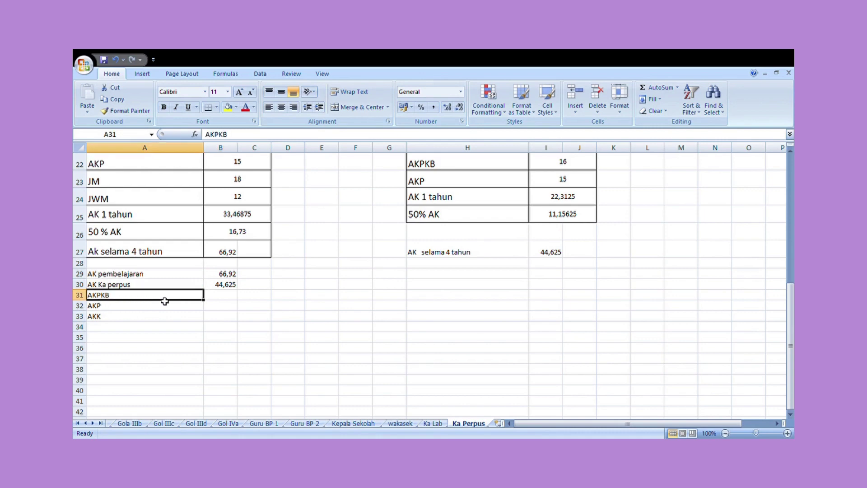
scroll(165, 301, "up", 2)
left_click(243, 253)
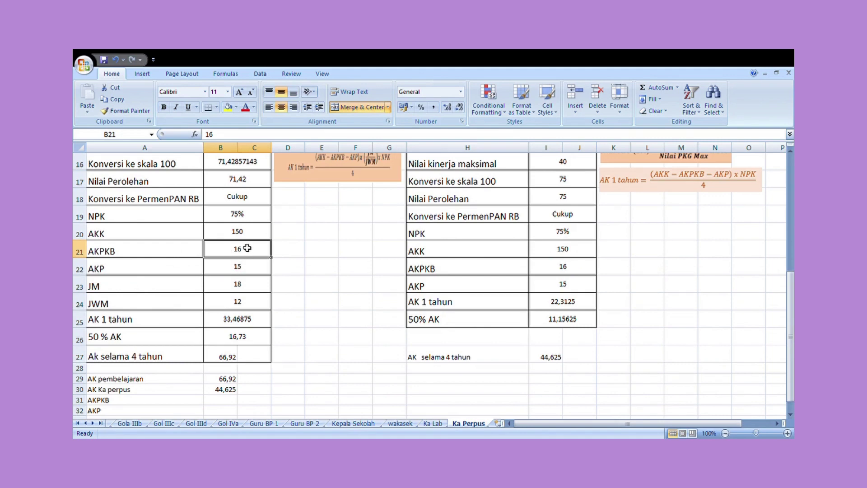
scroll(463, 267, "up", 2)
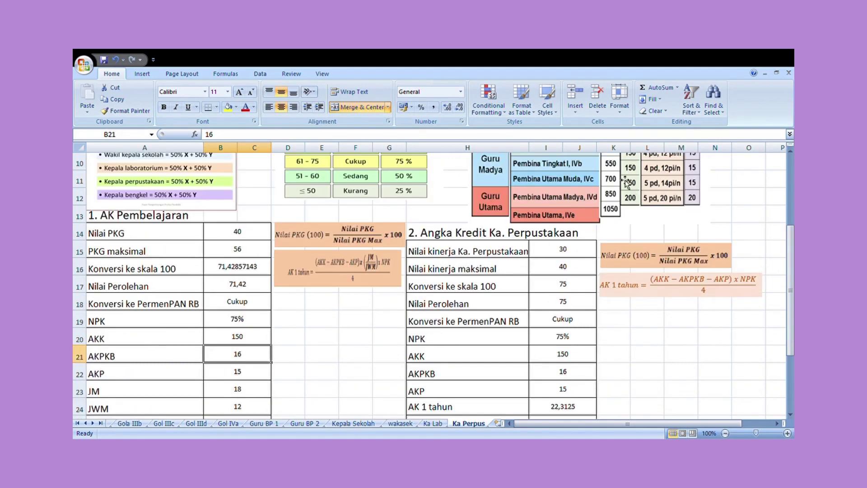
scroll(625, 182, "up", 1)
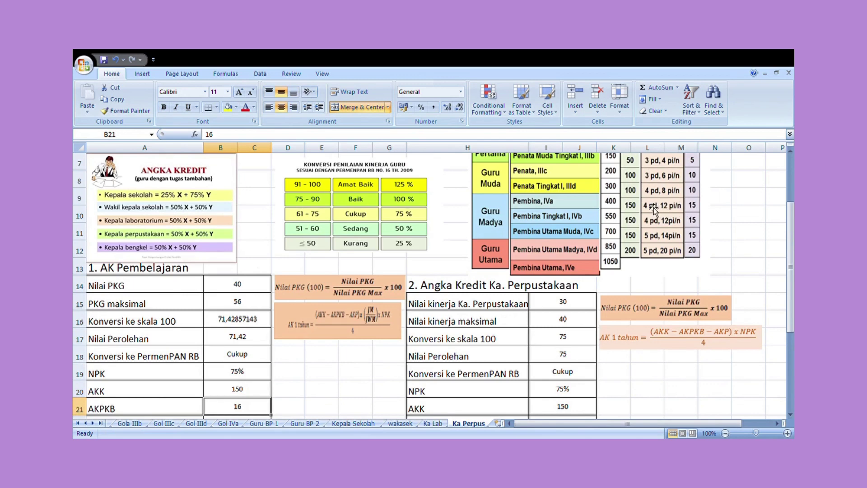
scroll(453, 294, "down", 3)
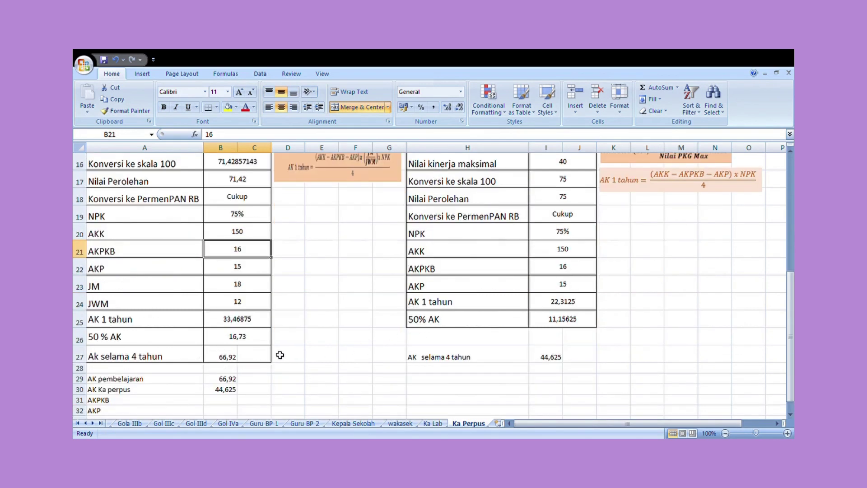
left_click(233, 405)
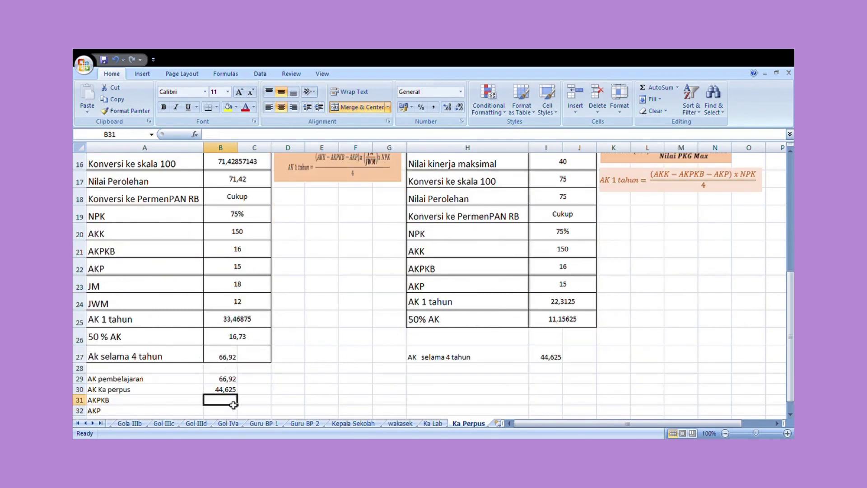
scroll(234, 405, "down", 1)
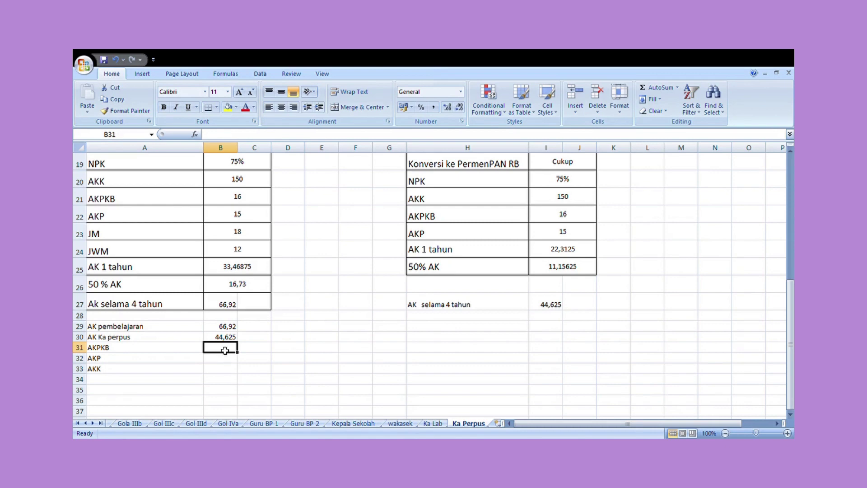
type("16")
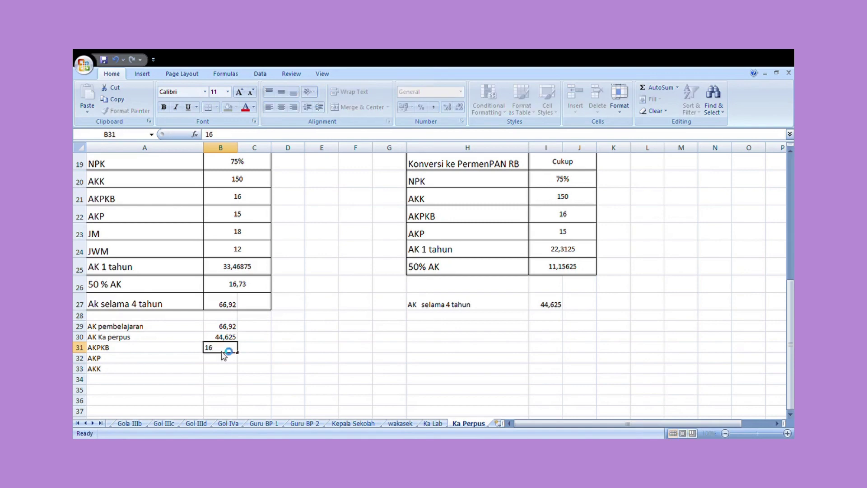
key("Return")
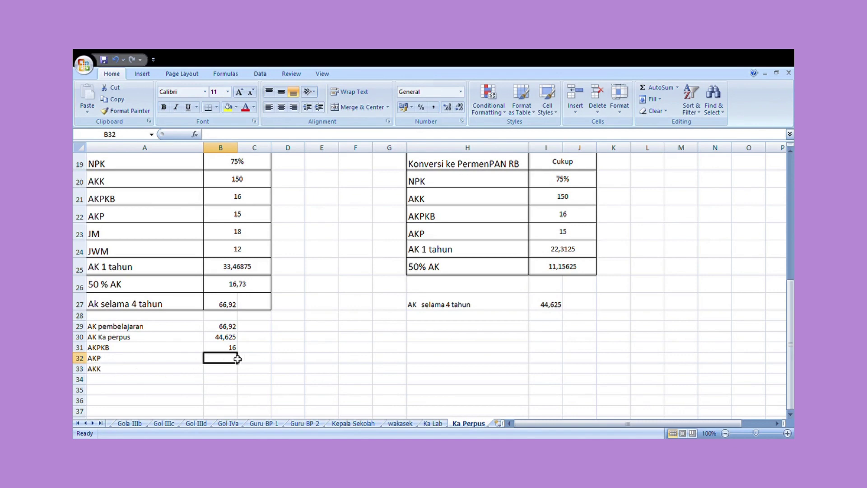
type("15")
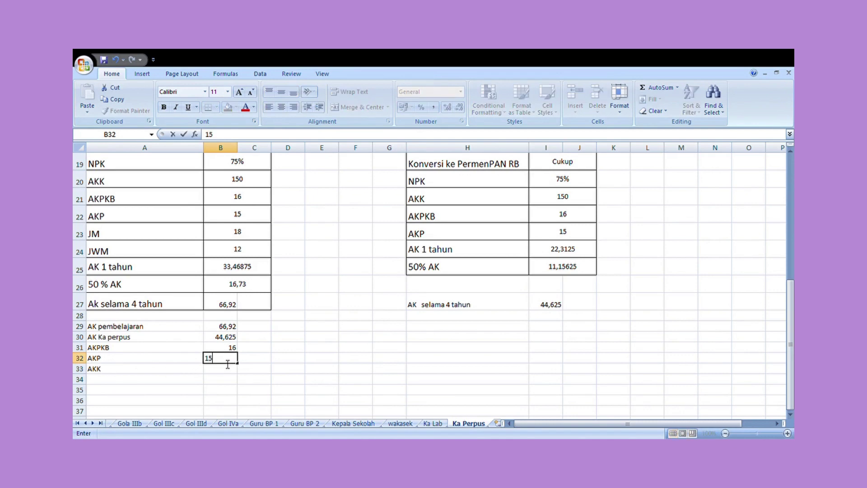
key("Return")
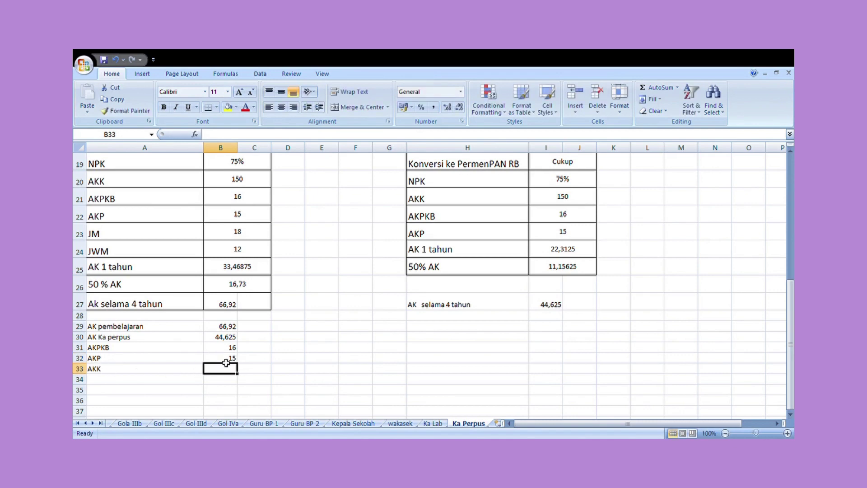
Step: Enter the AKK formula =(B29:B32) in cell B33, covering the four summary values above it
left_click(110, 372)
left_click(224, 373)
type("=(")
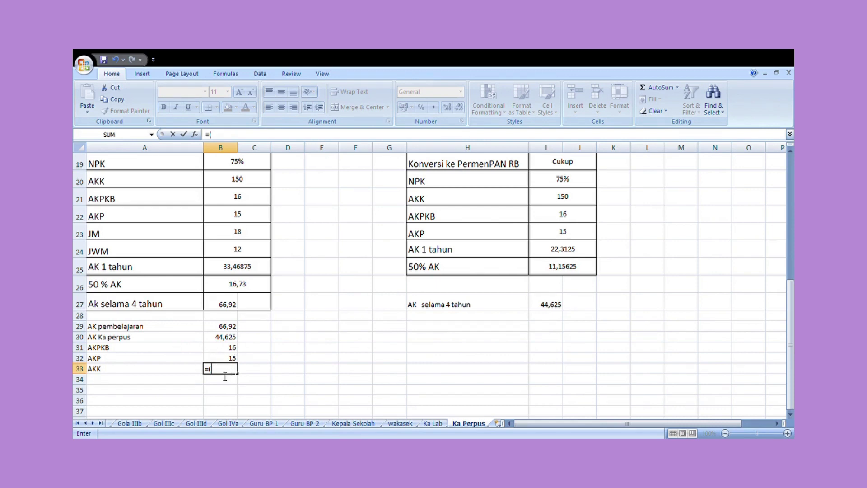
left_click_drag(231, 326, 235, 358)
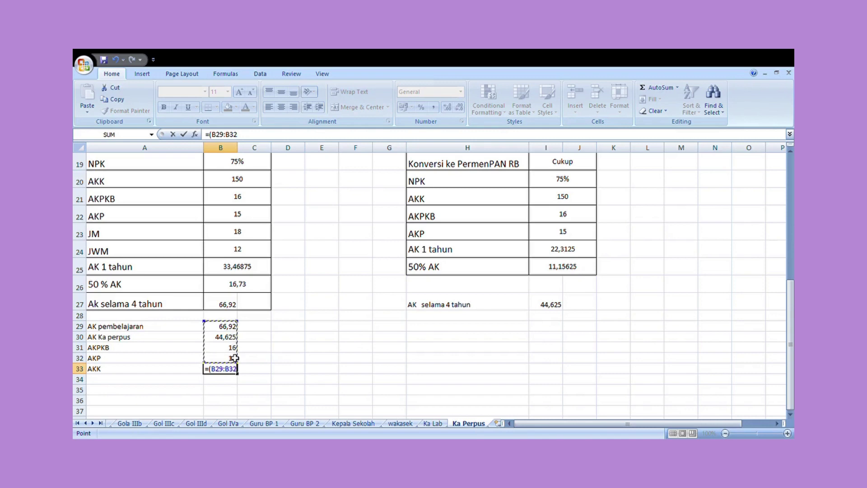
type(")")
key("Return")
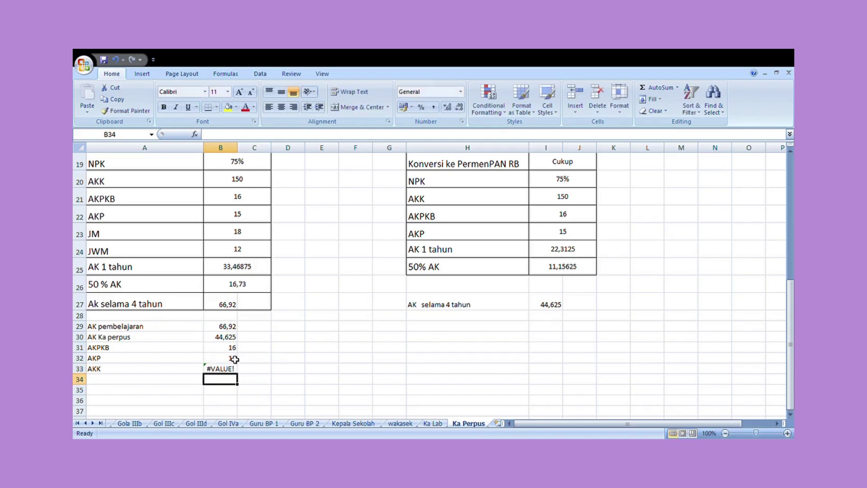
Step: Correct the AKK formula in cell B33 to =sum(B29:B32) so it adds the four summary values
left_click(217, 370)
double_click(215, 370)
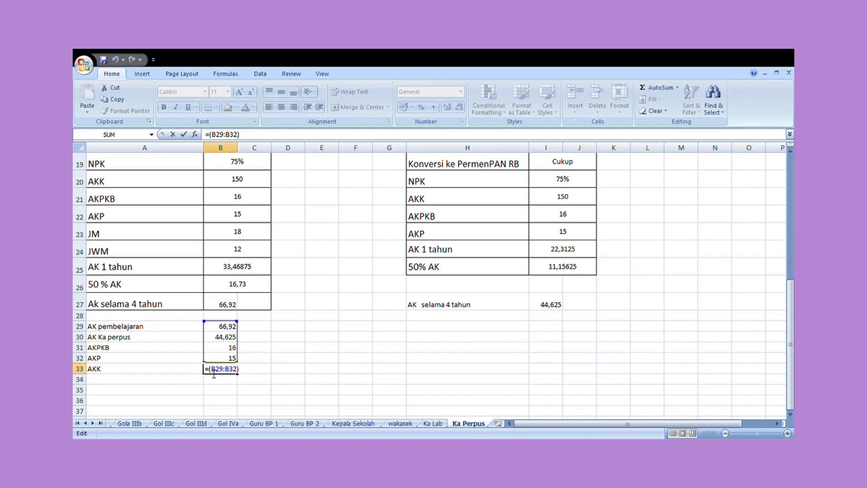
key("Left")
type("sum")
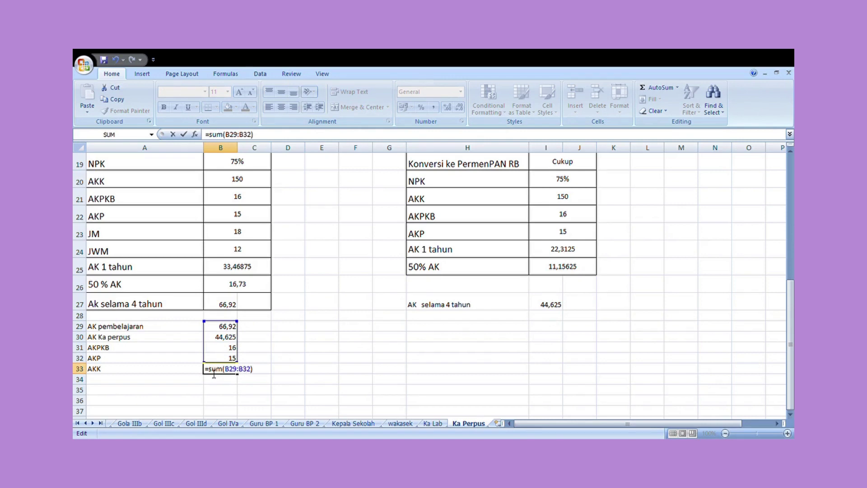
key("Return")
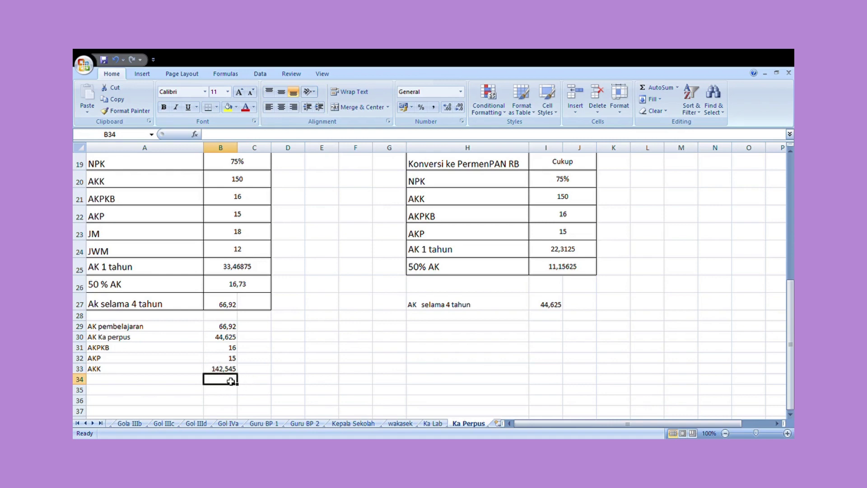
Step: Compare the summary's AKK total in row 33 with the case description and the rank table's AKK requirement for Pembina, IVa
scroll(336, 376, "up", 4)
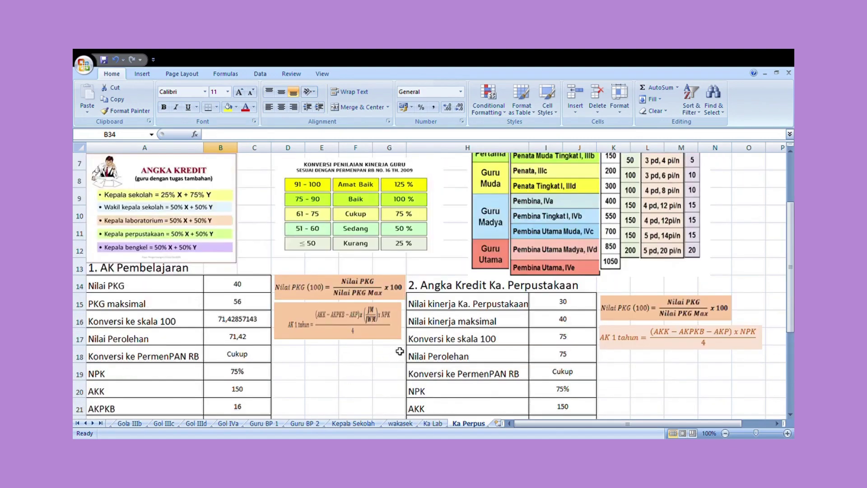
scroll(400, 352, "up", 1)
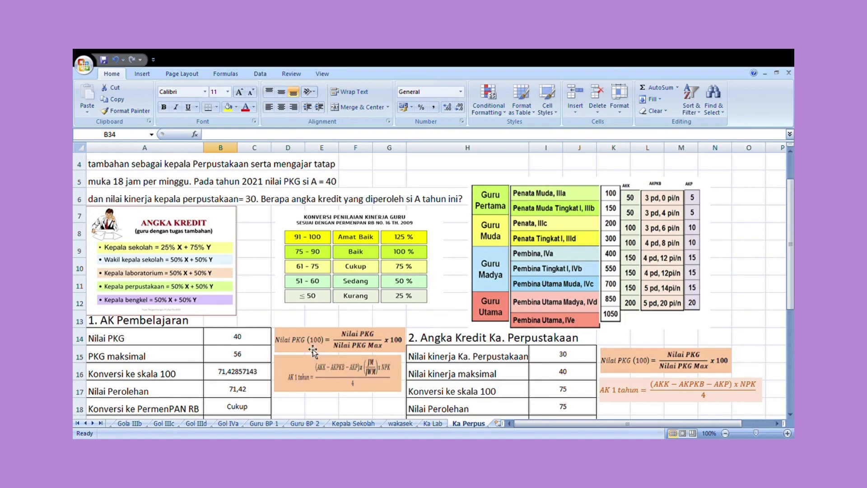
scroll(313, 351, "down", 5)
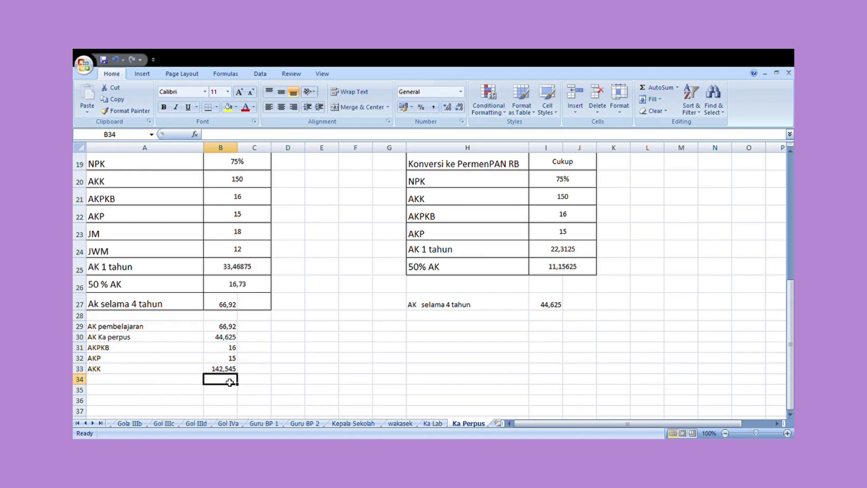
left_click(195, 371)
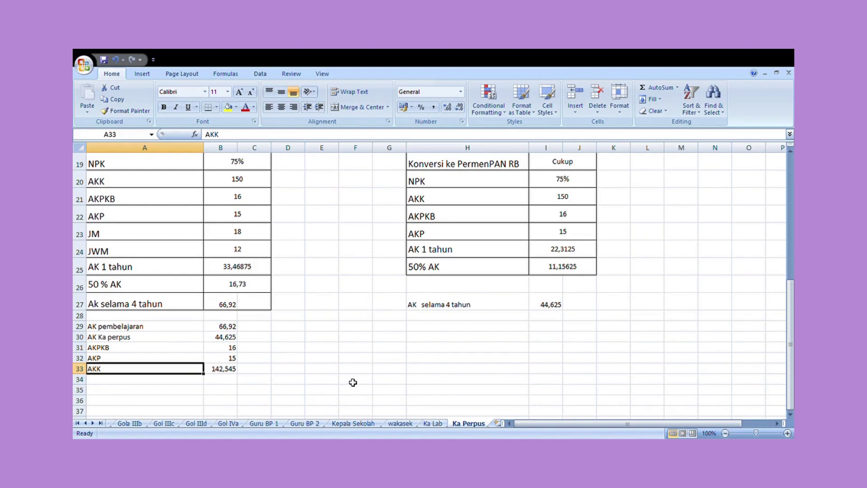
scroll(361, 381, "up", 5)
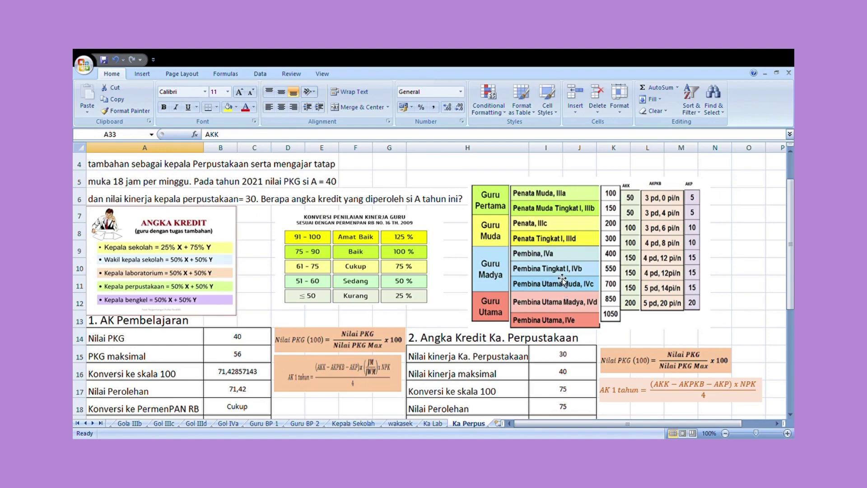
scroll(373, 356, "down", 3)
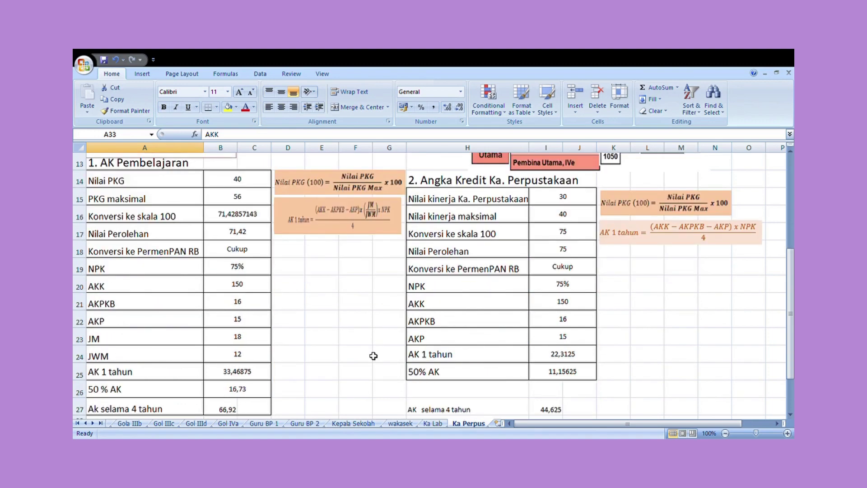
scroll(373, 356, "down", 1)
scroll(373, 356, "down", 1)
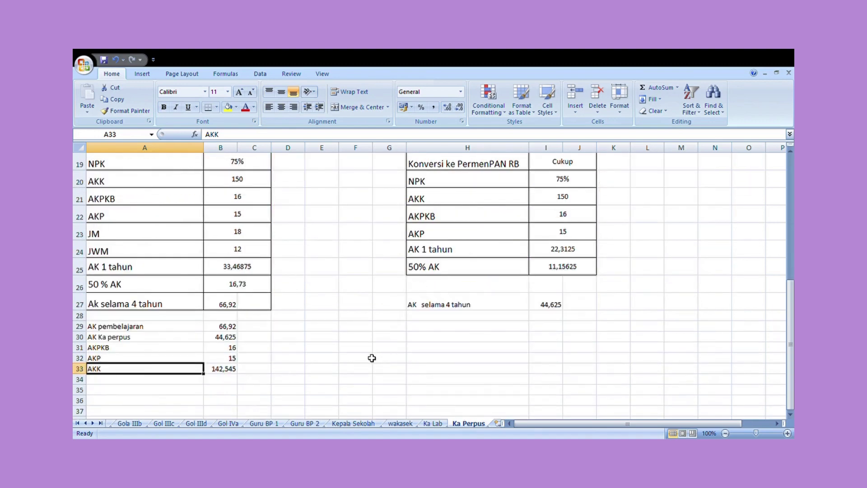